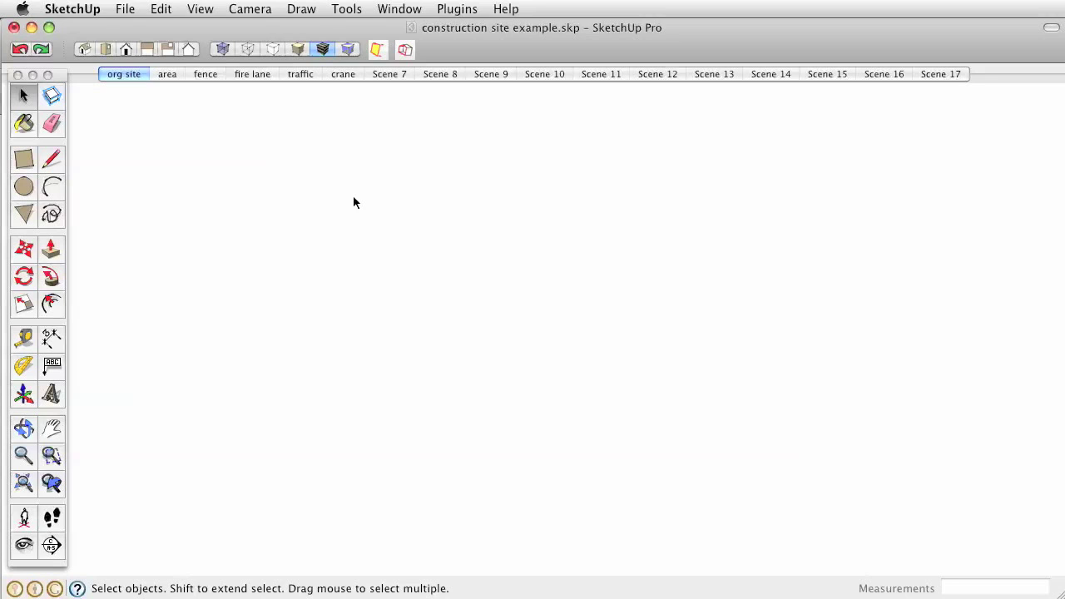
Step: Play the scene animation through to the finished building, stop it, and display Scene 17
right_click(131, 74)
click(152, 193)
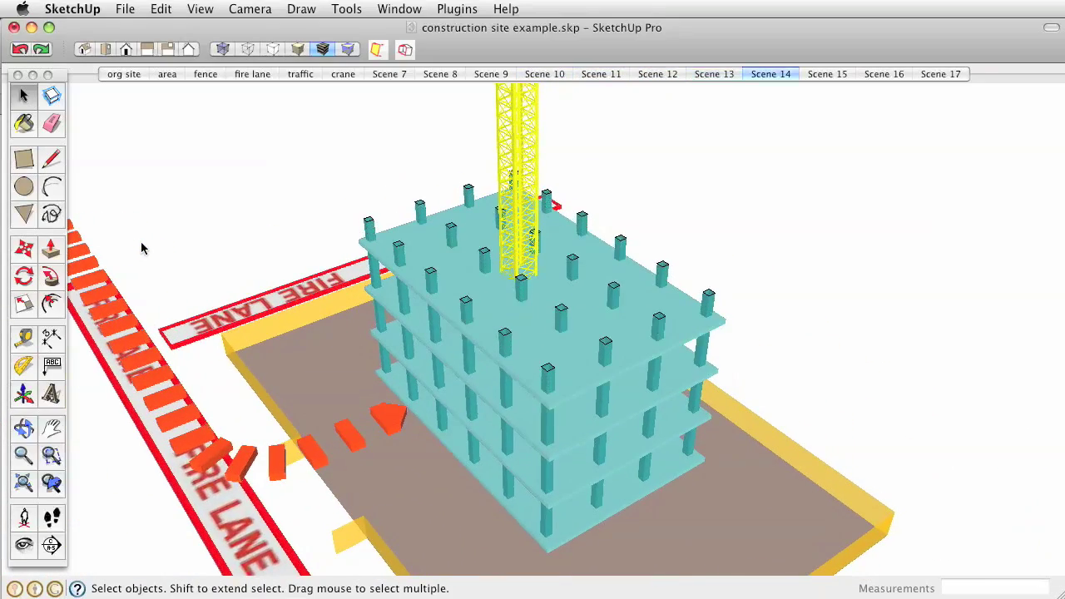
right_click(130, 74)
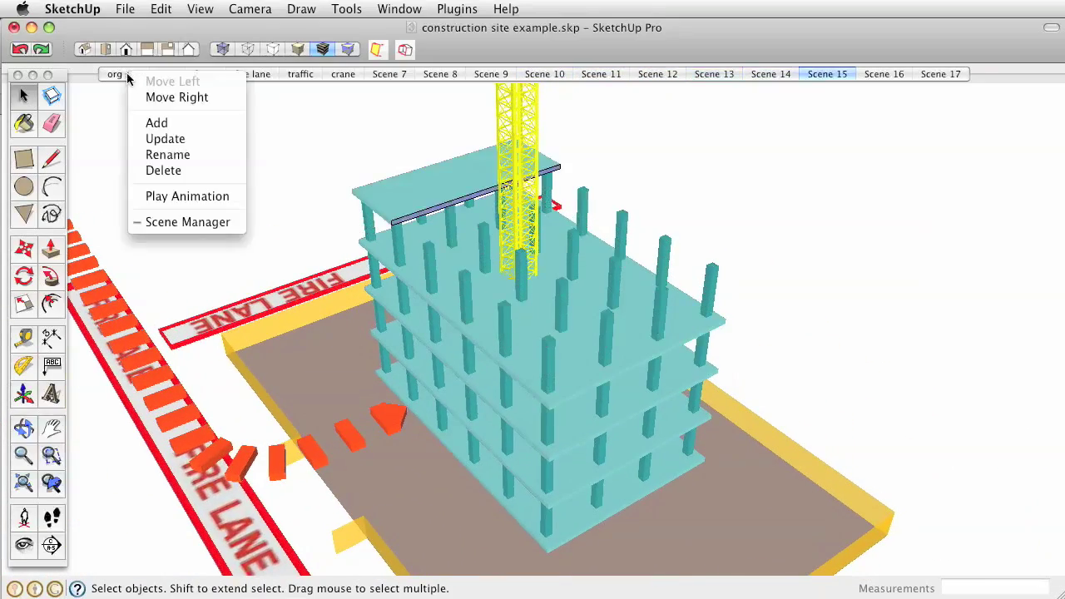
click(167, 197)
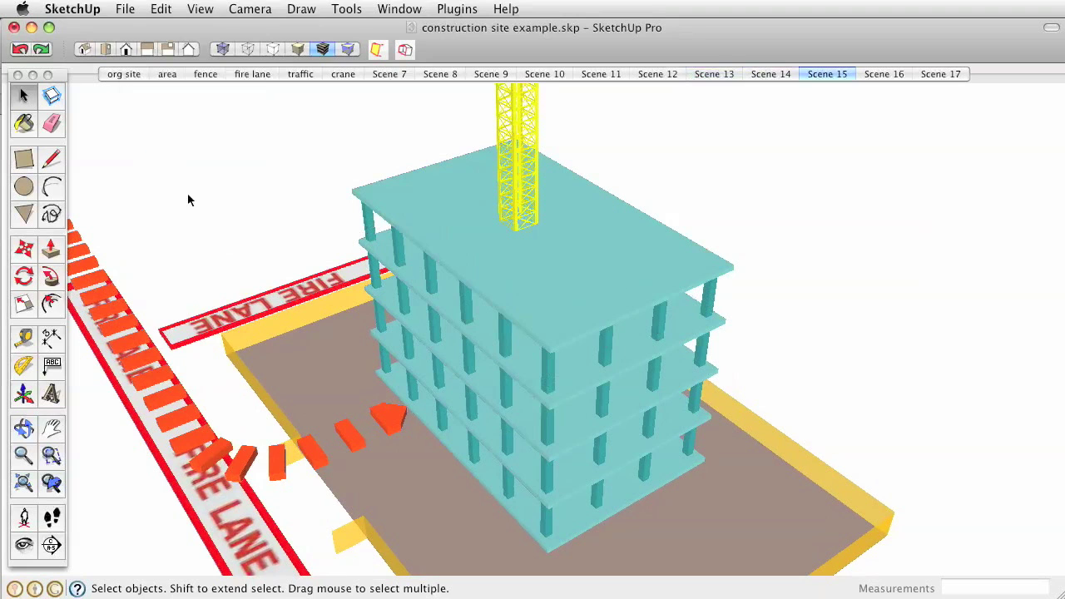
click(951, 73)
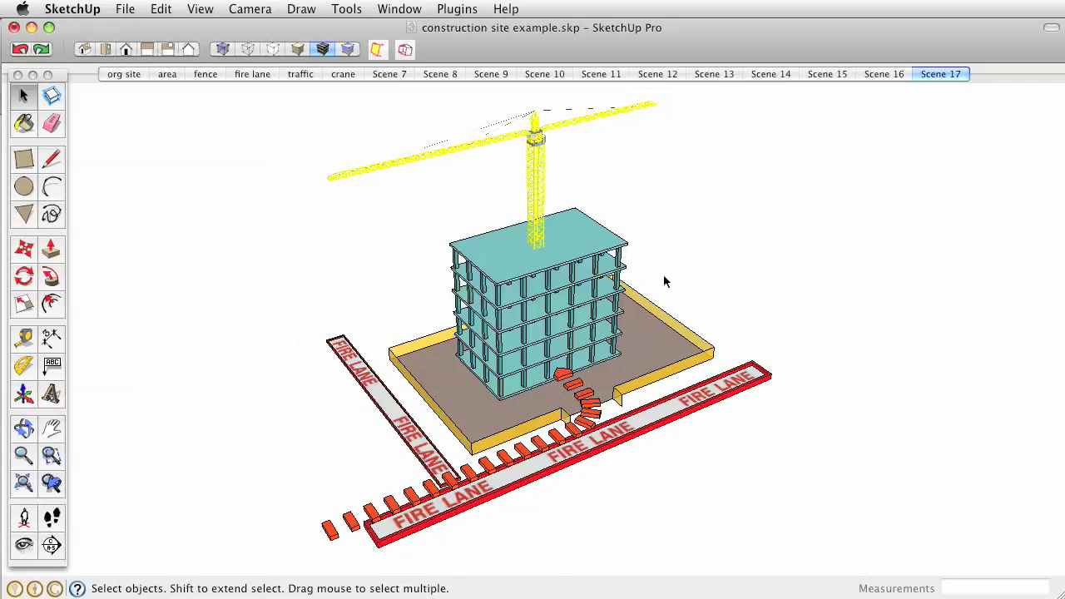
Step: Try to move the tower crane as a single object
click(534, 146)
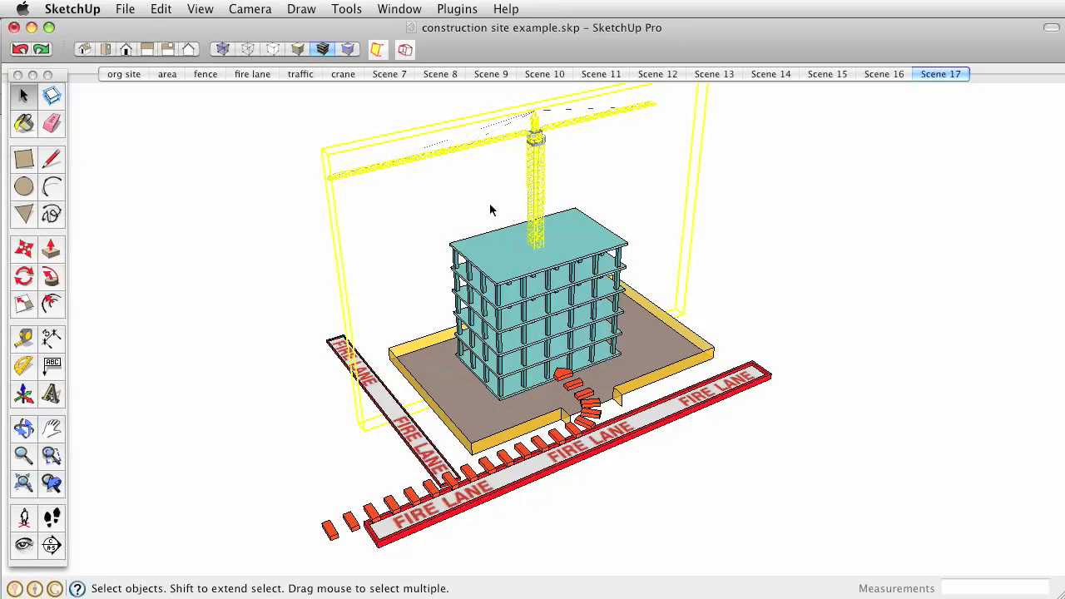
key(m)
drag(540, 178, 782, 178)
key(Escape)
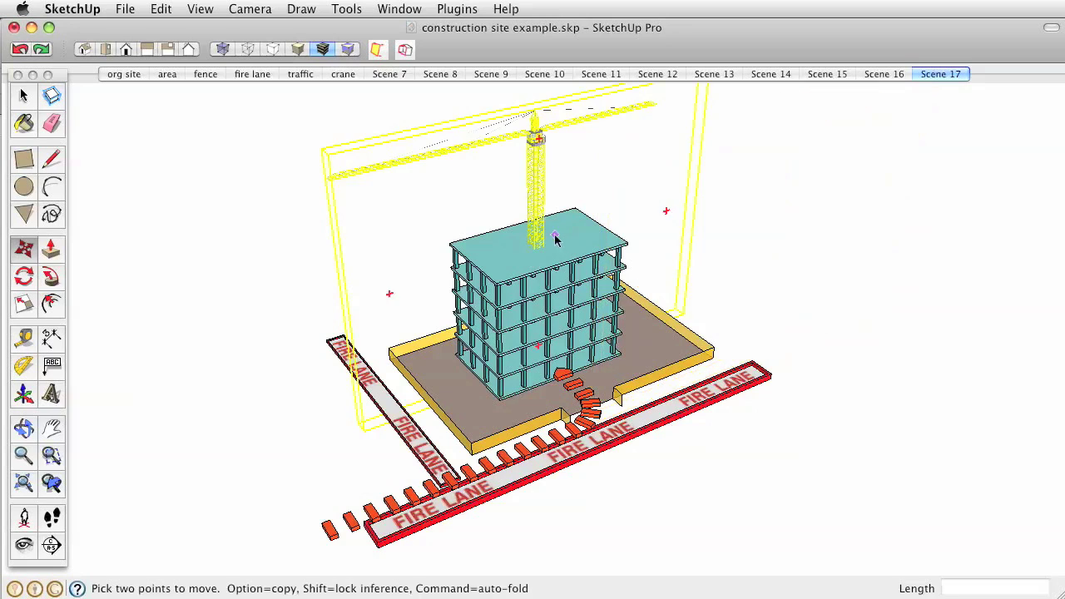
Step: Select the building's roof slab, upper columns and floor parts in turn to check how the model is grouped
key(space)
click(512, 266)
click(515, 297)
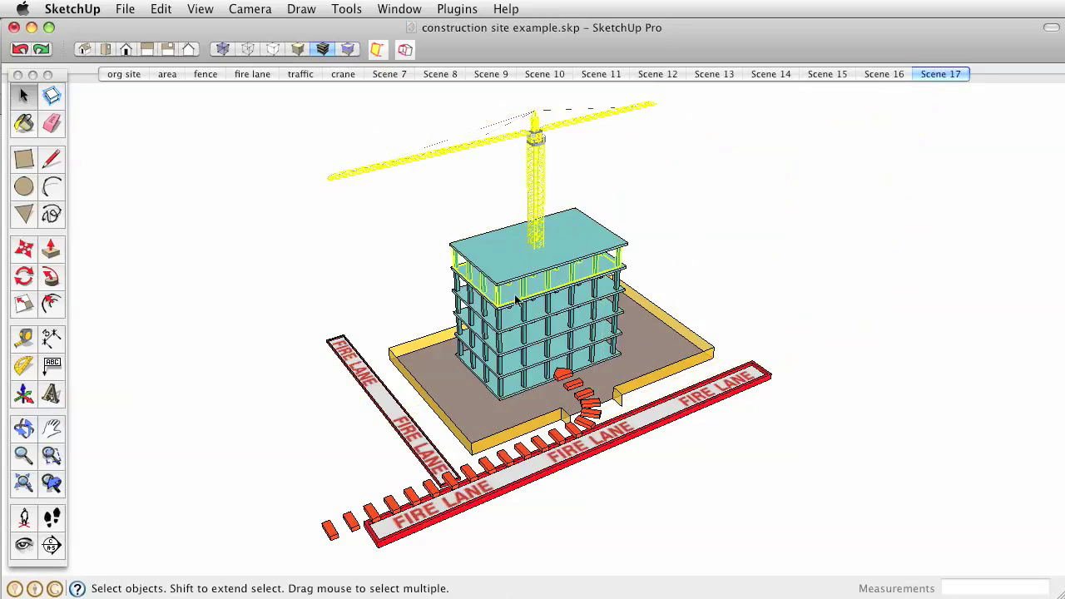
click(519, 261)
click(507, 307)
click(515, 254)
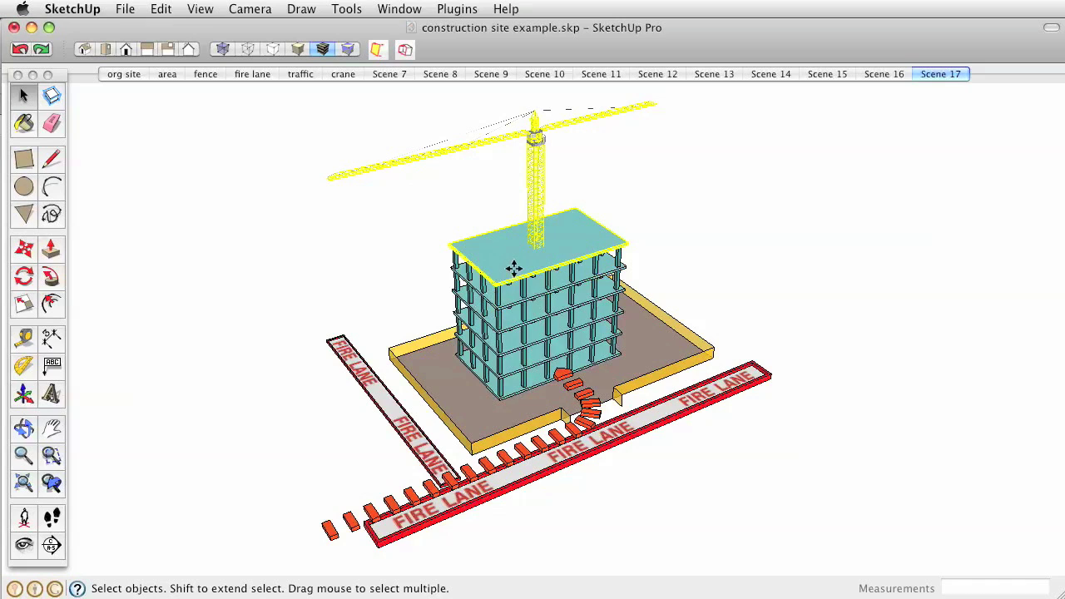
Step: Try to move the building's roof slab as a separate group
key(m)
click(514, 265)
key(Escape)
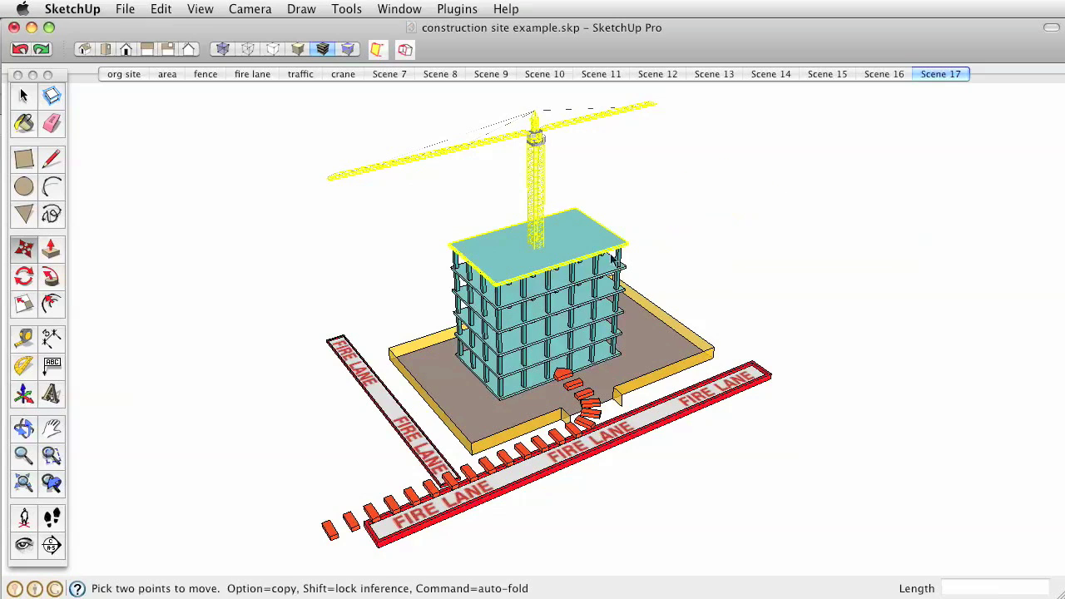
Step: Open the top-storey columns group and one column inside it for inspection, and close both
key(space)
double_click(573, 277)
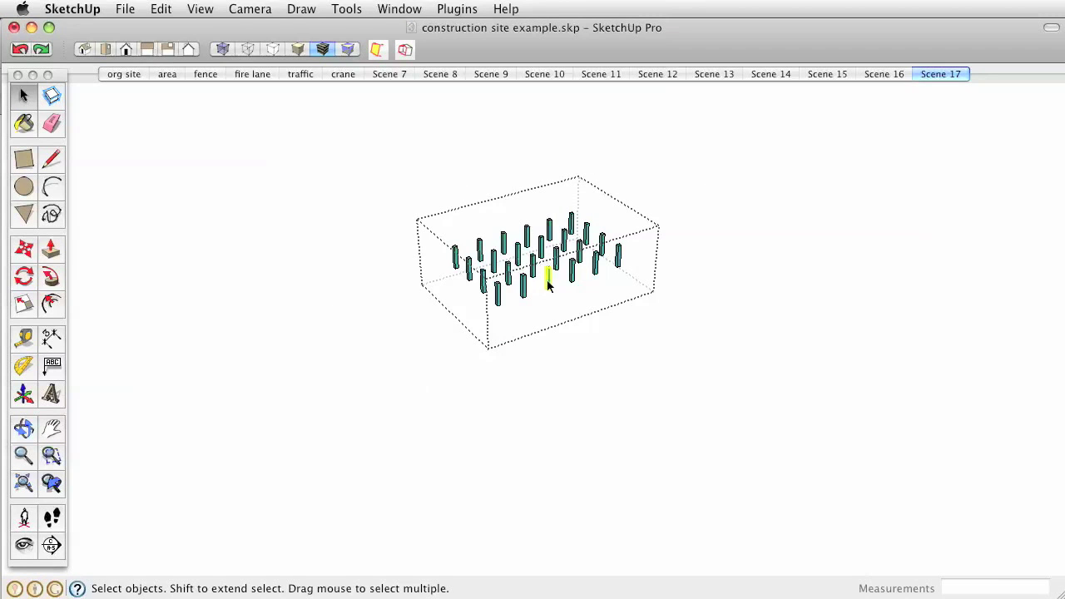
double_click(548, 285)
click(729, 213)
click(443, 316)
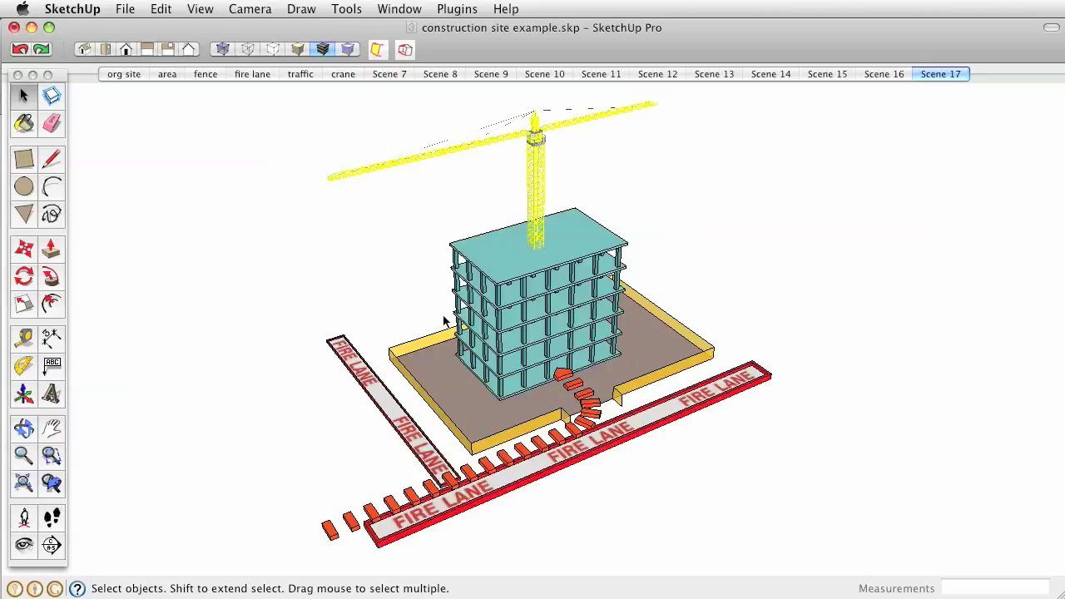
Step: Inspect the site fence and area, both fire lanes, and the traffic path by opening and closing their groups
click(437, 413)
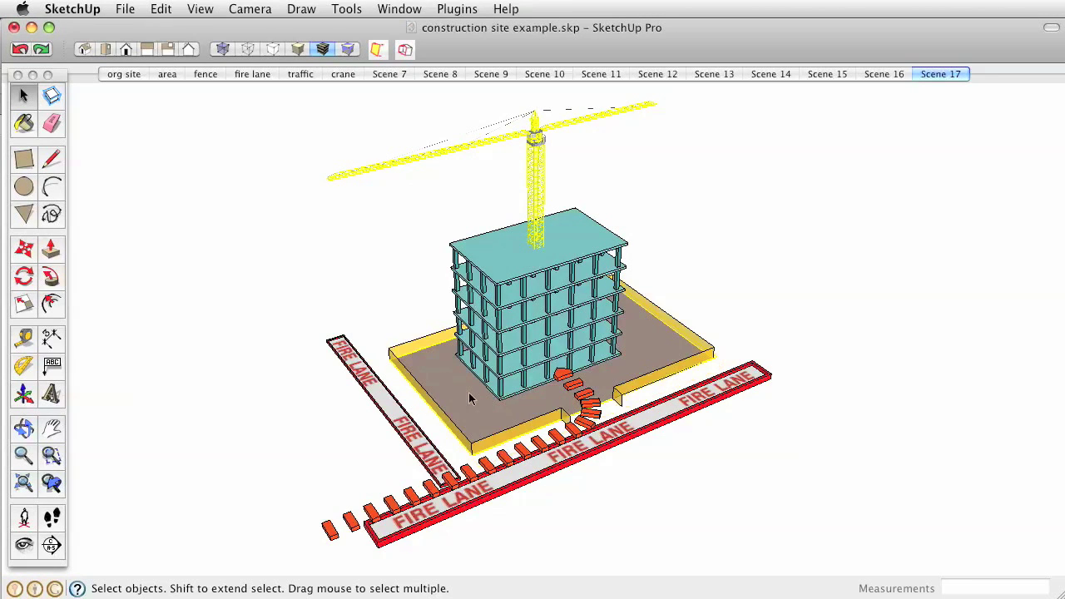
double_click(469, 392)
click(804, 271)
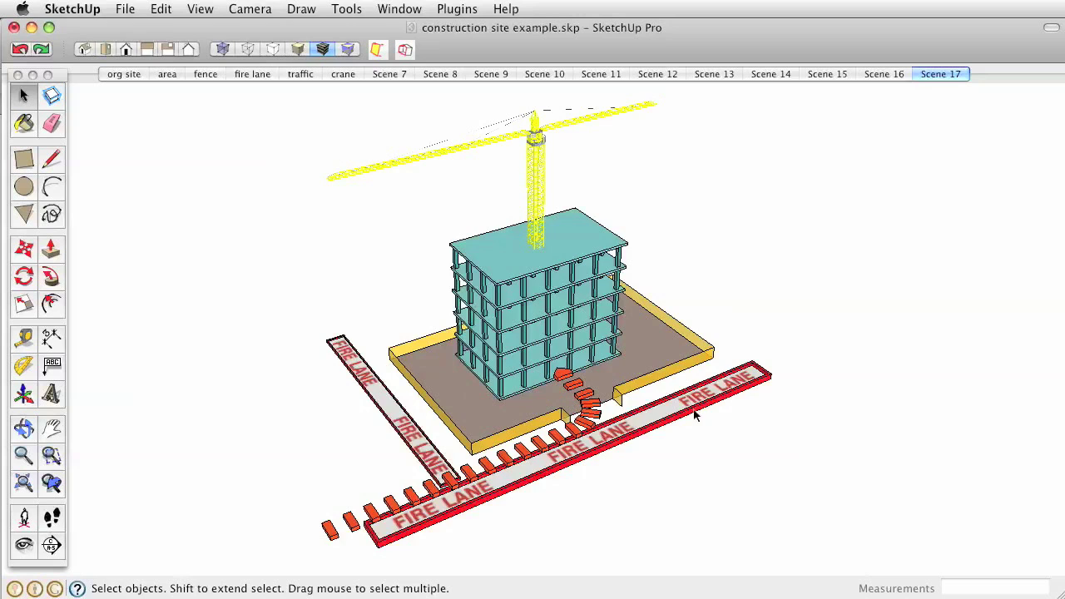
double_click(685, 414)
click(800, 281)
double_click(372, 392)
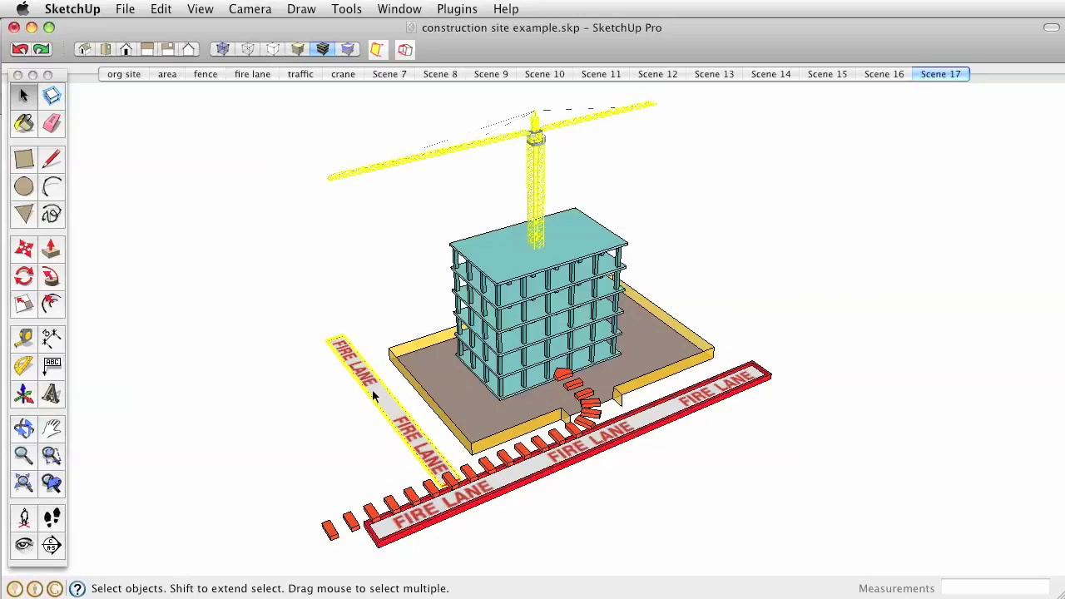
click(814, 270)
double_click(596, 408)
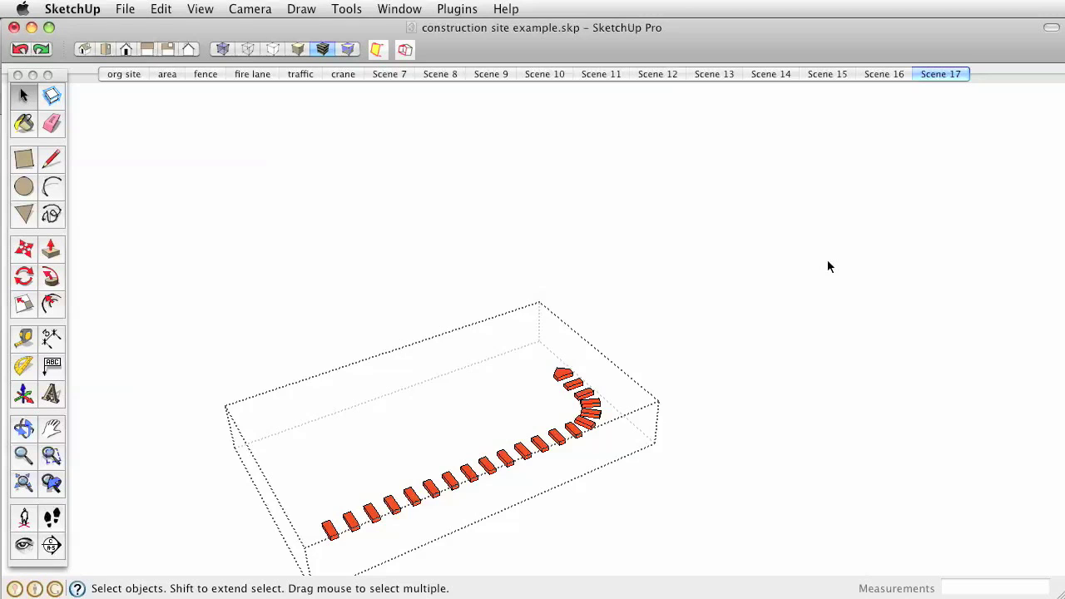
click(828, 262)
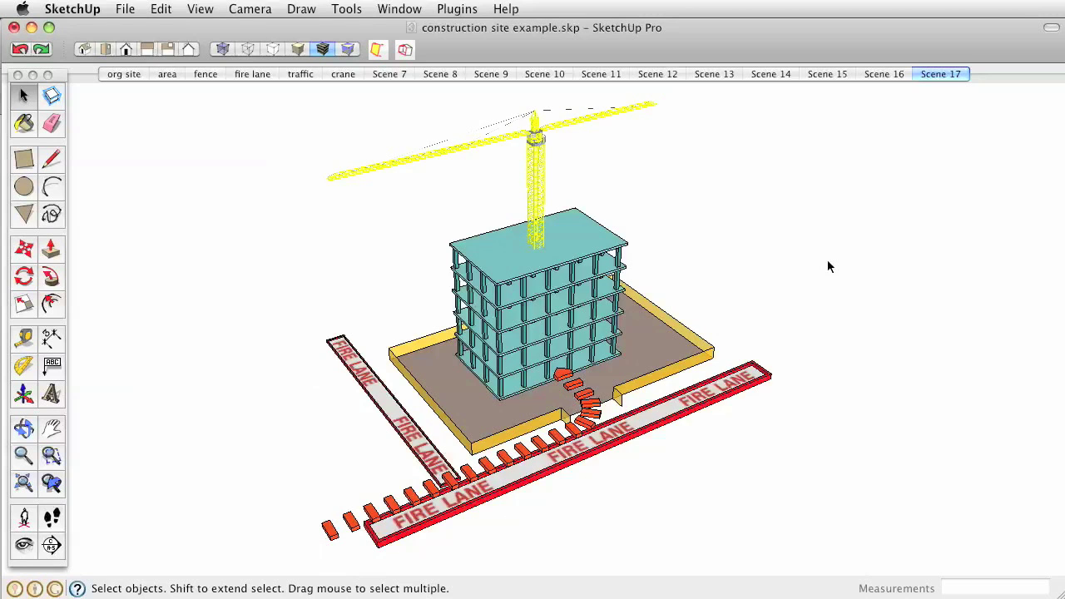
Step: Display the org site scene and return to Scene 17 to compare the empty and finished site
click(118, 74)
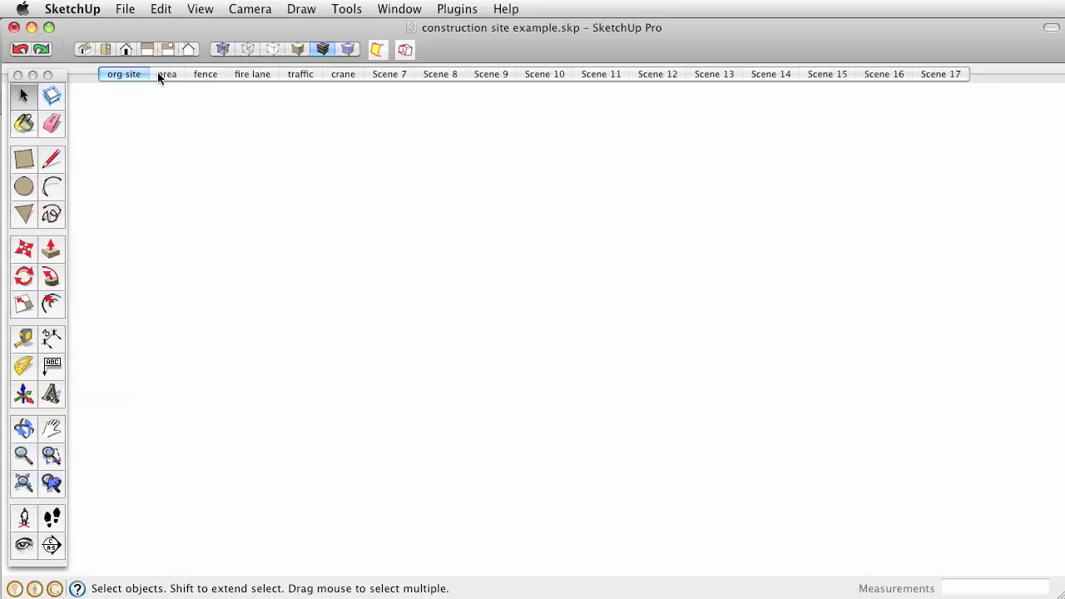
click(954, 75)
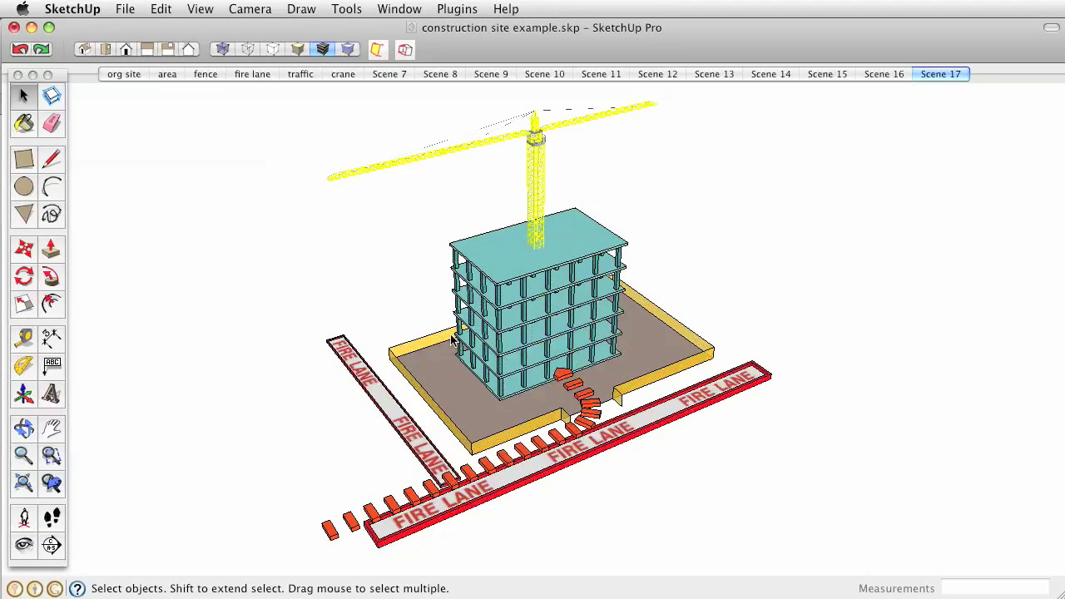
Step: Place a horizontal section plane on the building's roof slab
click(51, 546)
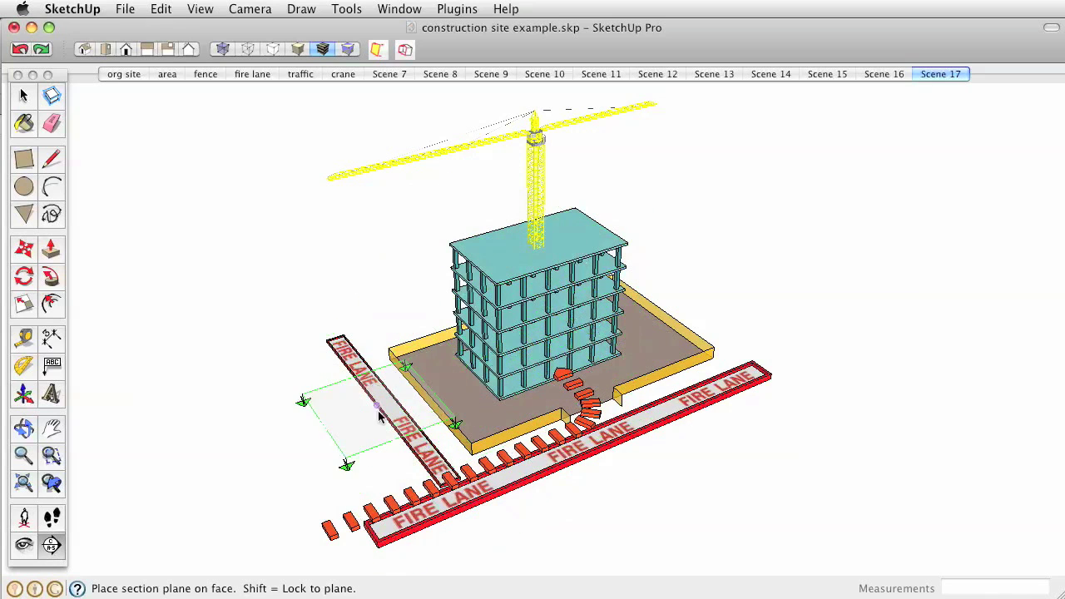
click(513, 260)
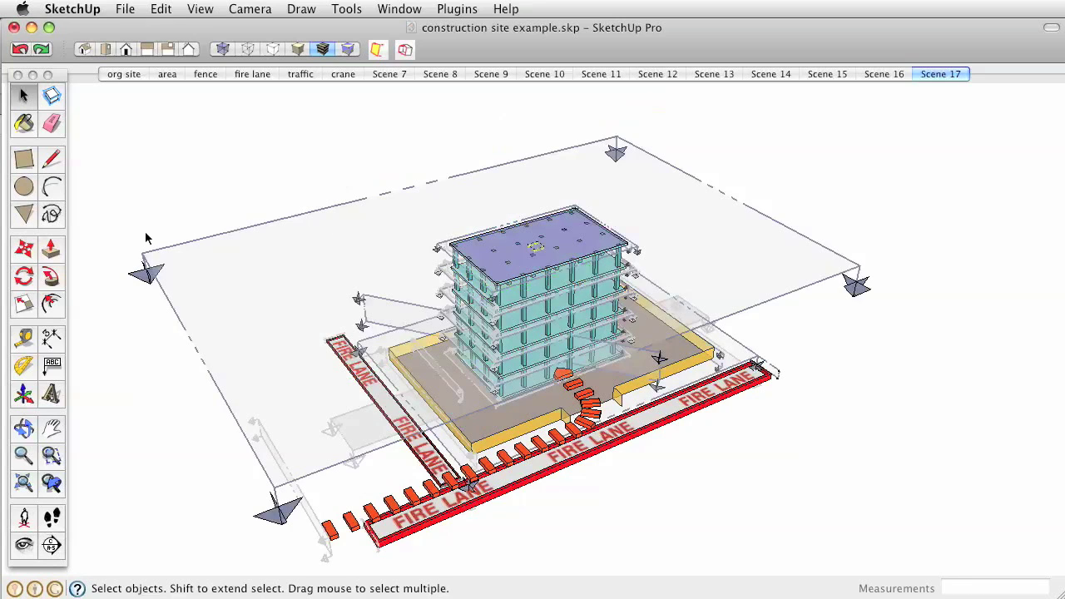
Step: Try moving the new roof section plane vertically through the crane, and delete that plane
click(672, 163)
key(m)
click(656, 178)
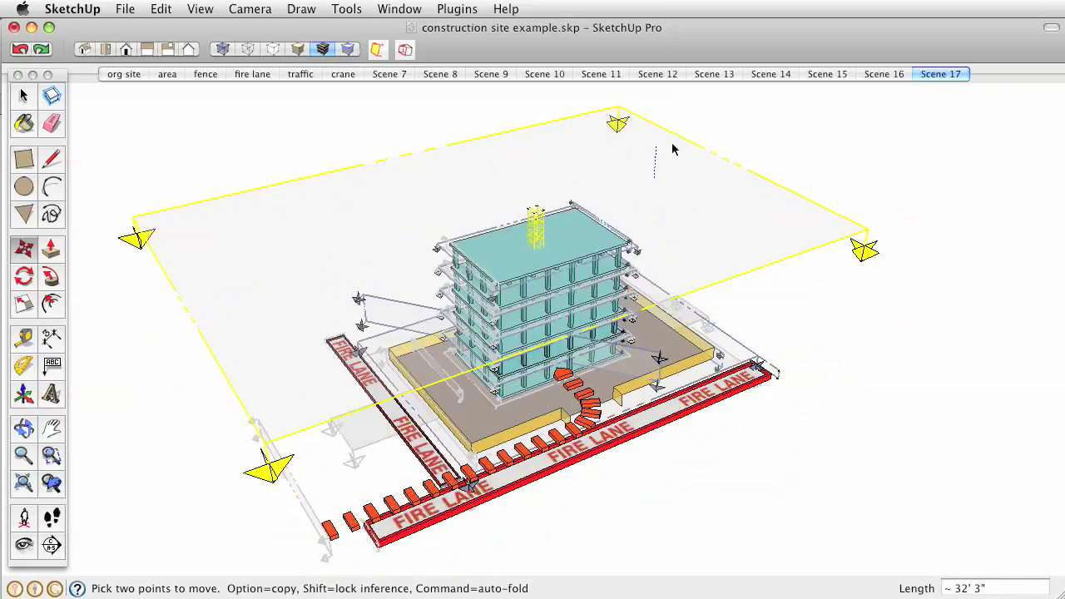
click(682, 152)
key(space)
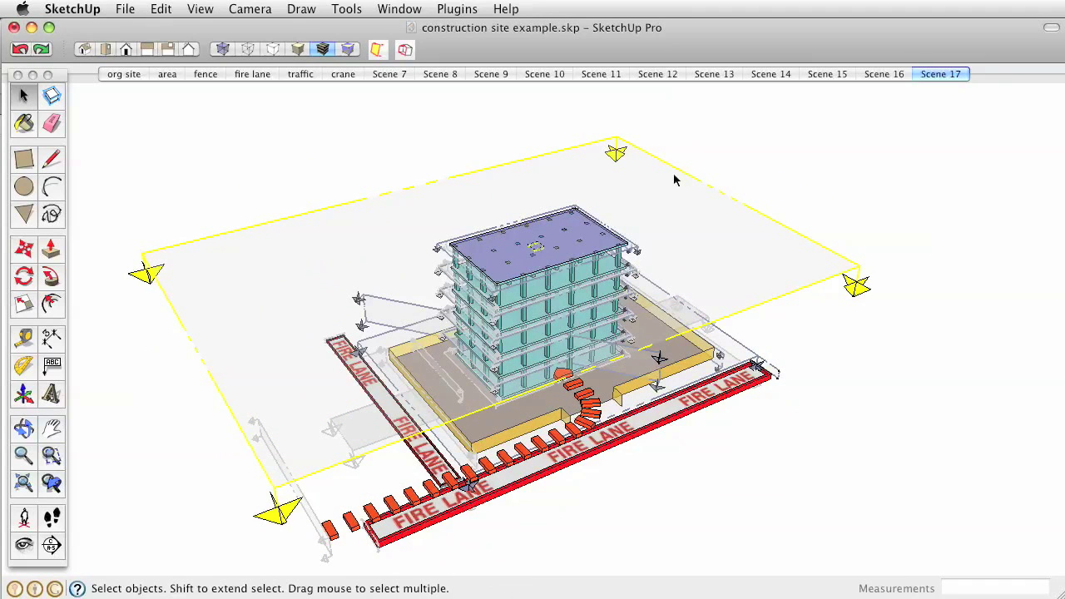
key(Delete)
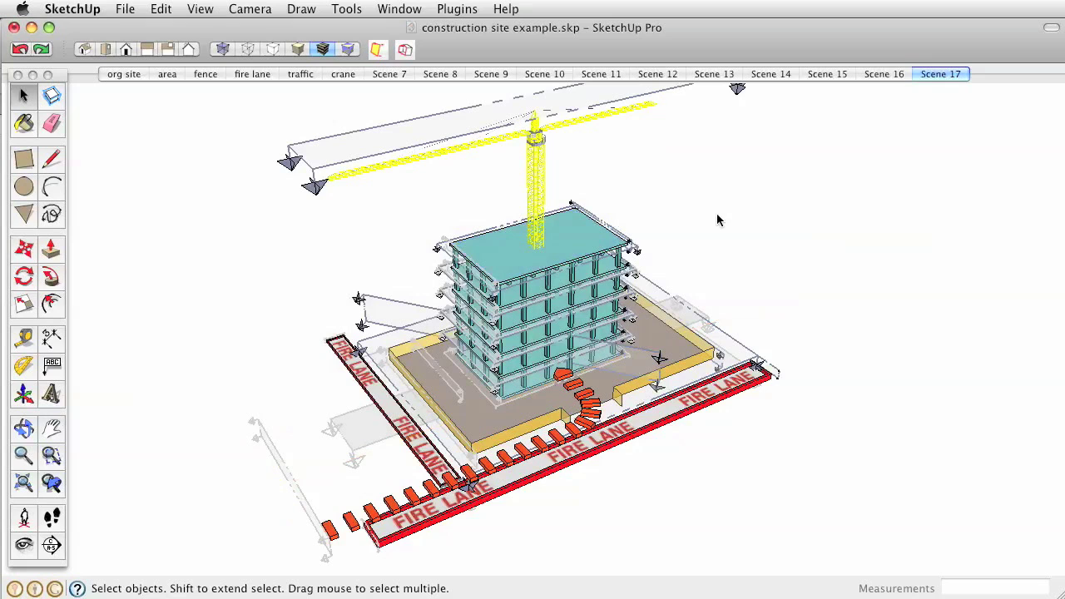
Step: Toggle the display of section planes off and on several times, leaving them shown
click(378, 50)
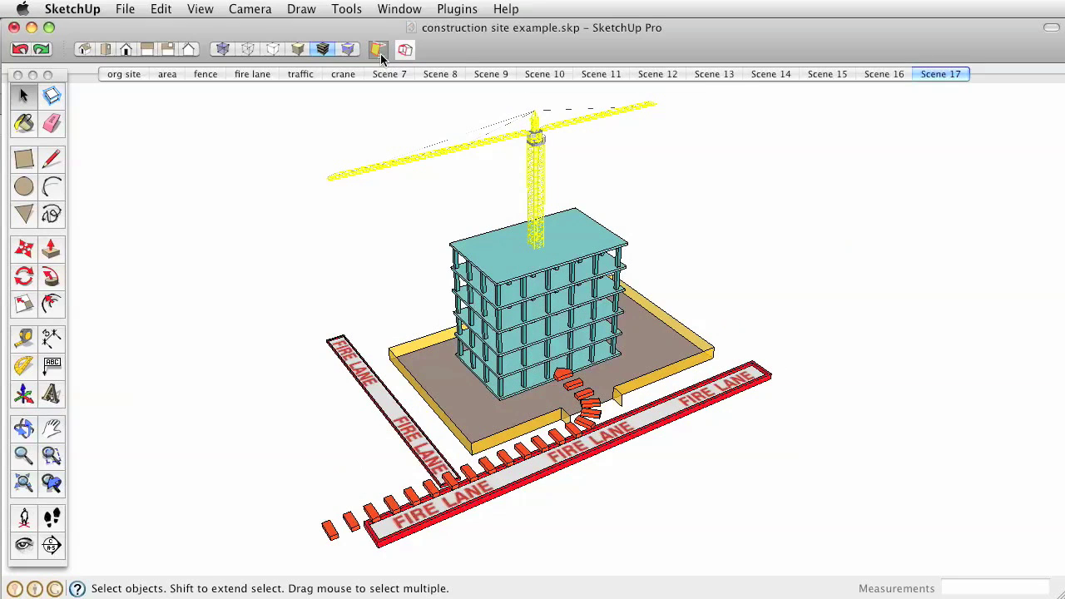
click(379, 50)
click(379, 50)
click(378, 50)
click(379, 49)
click(379, 50)
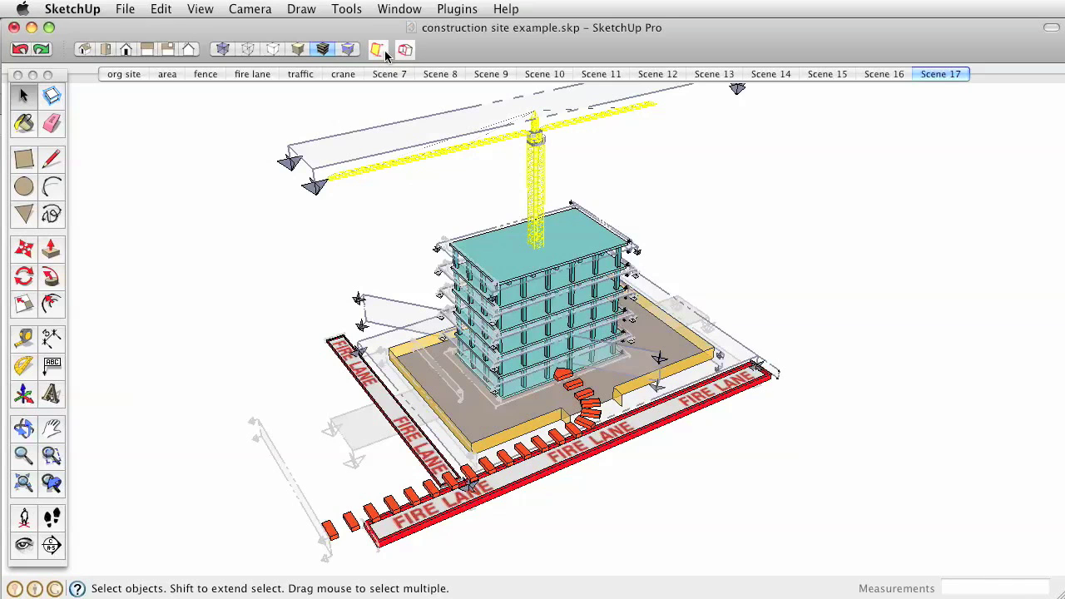
Step: Show the traffic scene and compare it with section cuts on and off, leaving both cuts and planes hidden
click(313, 75)
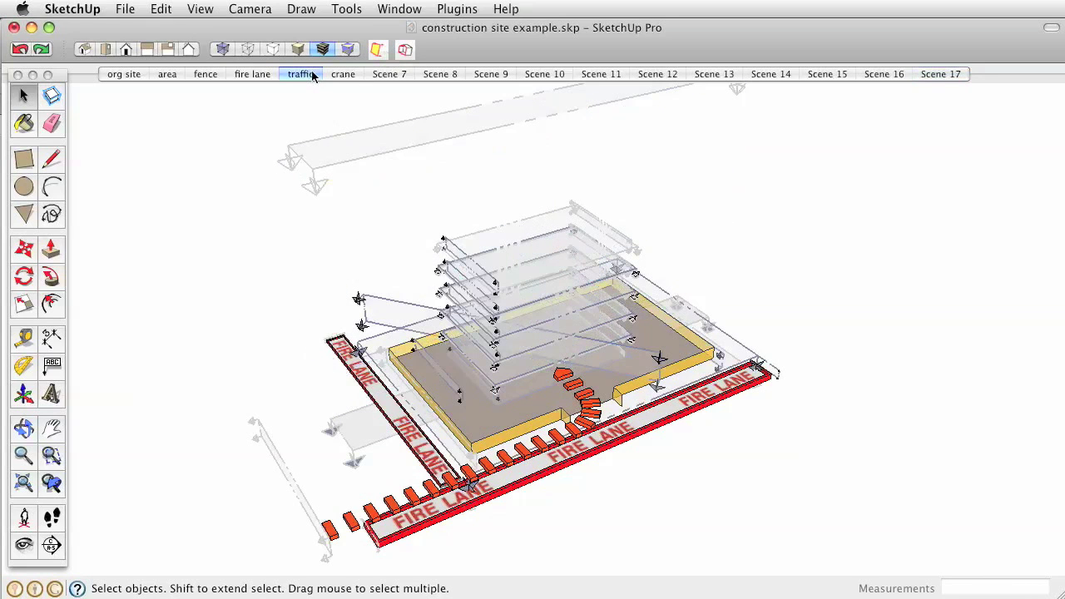
click(405, 50)
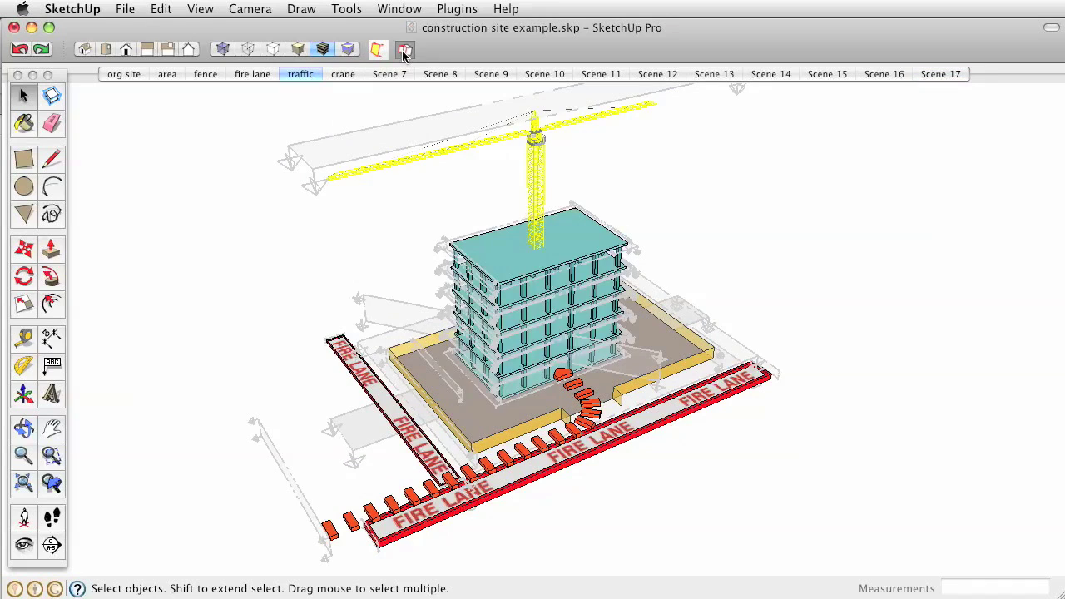
click(405, 50)
click(405, 50)
click(381, 52)
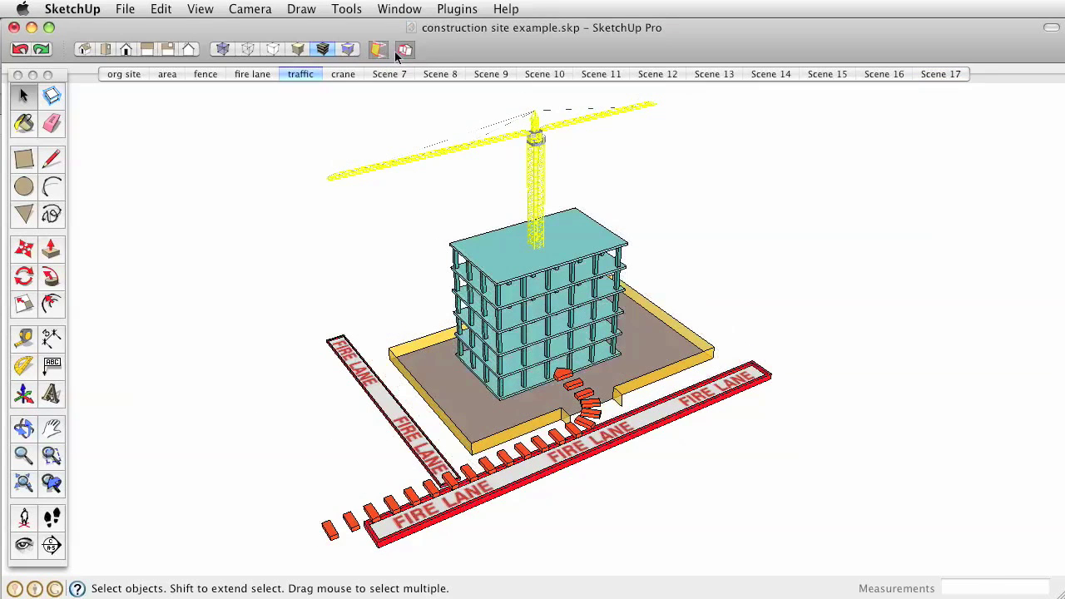
Step: Open the long front fire lane group and turn the section planes and section cuts back on
double_click(620, 438)
shift+middle_drag(551, 464, 610, 391)
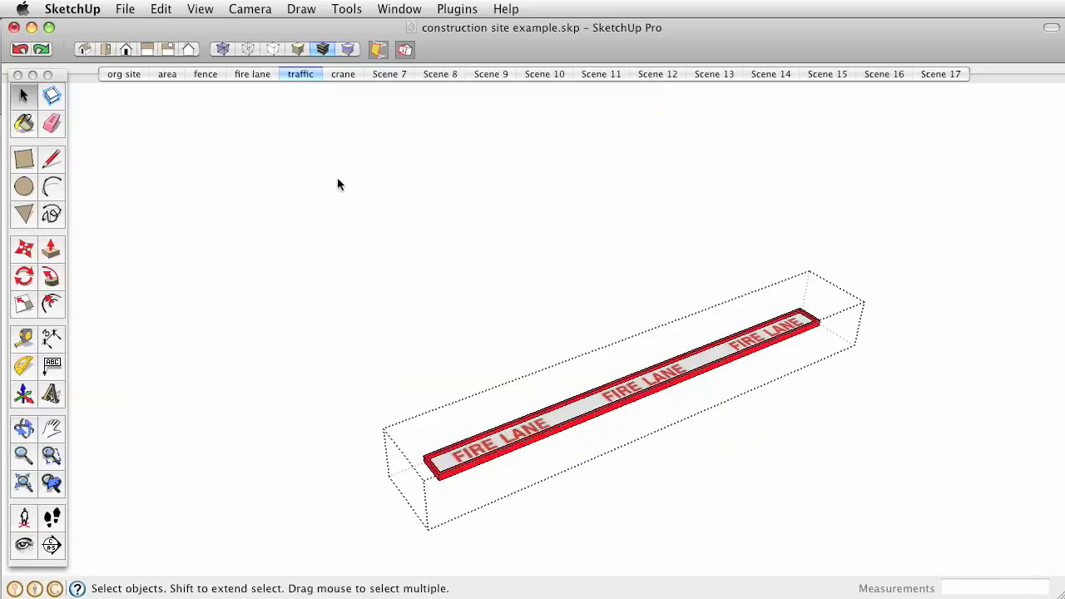
click(379, 50)
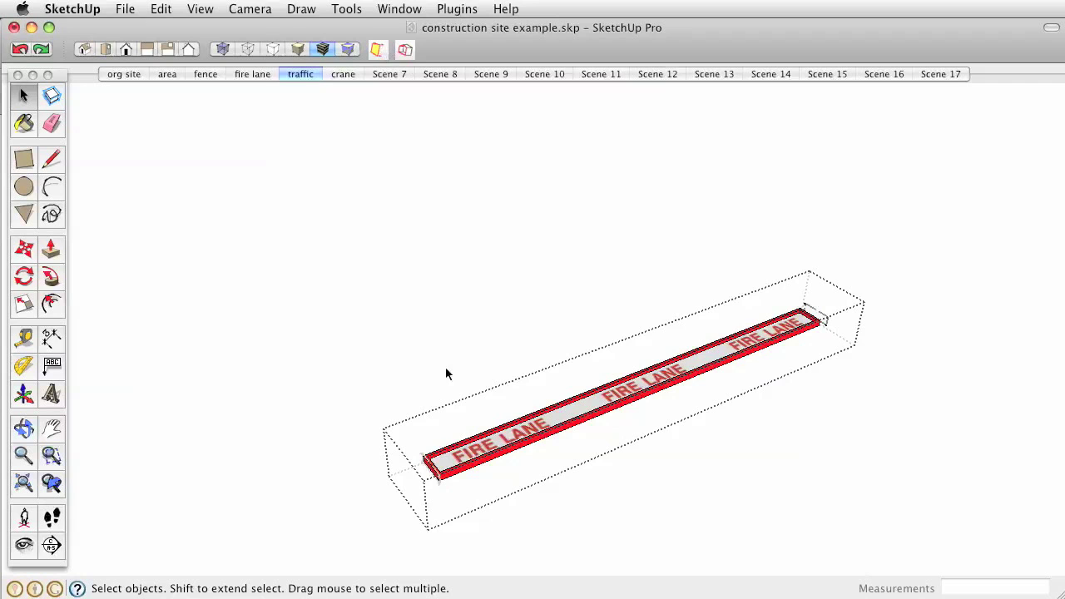
Step: Activate the section plane at the near end of the front fire lane to cut away the whole lane
scroll(431, 479, up, 4)
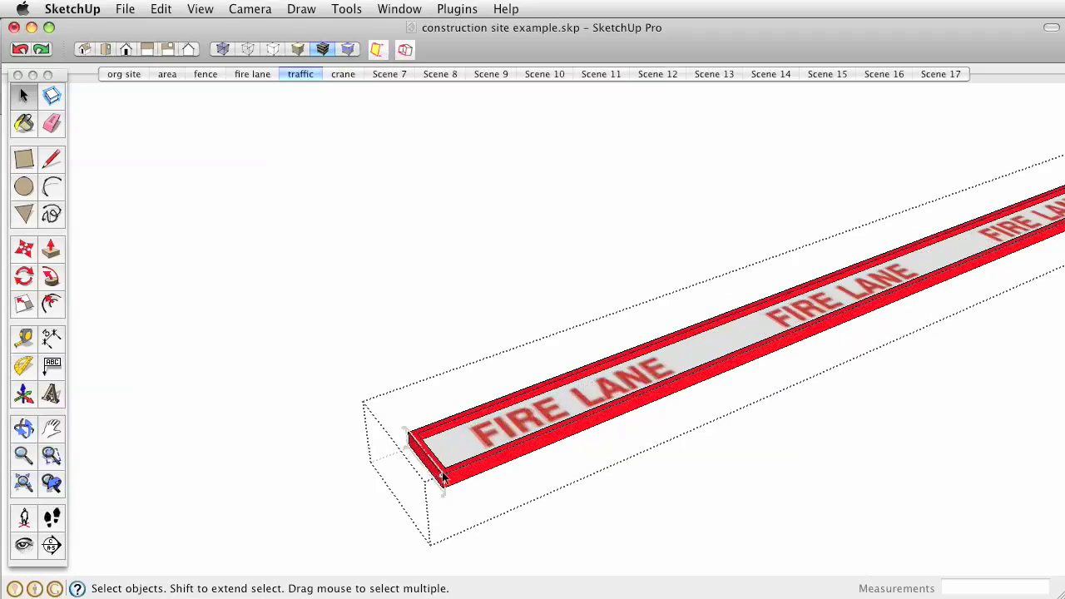
scroll(443, 478, up, 2)
double_click(441, 476)
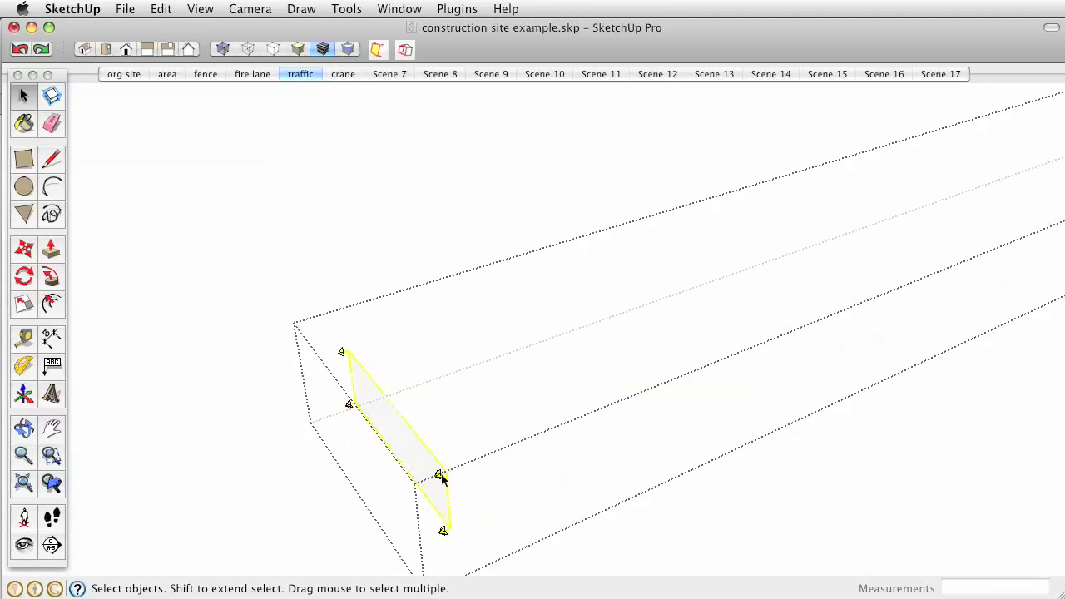
Step: Activate the section plane at the far end of the front fire lane and close the group
scroll(442, 476, down, 5)
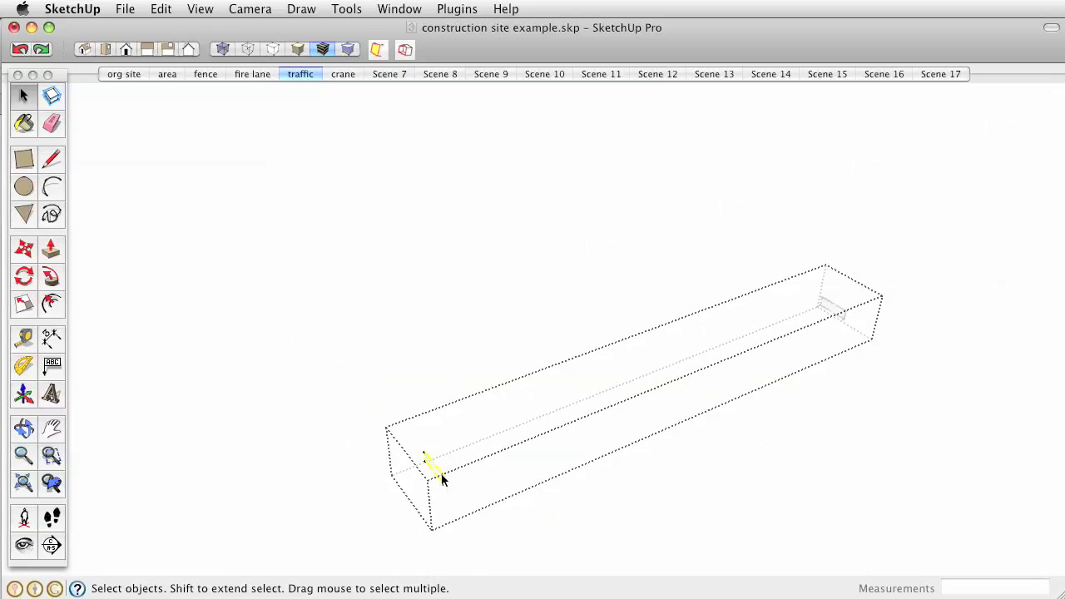
double_click(841, 312)
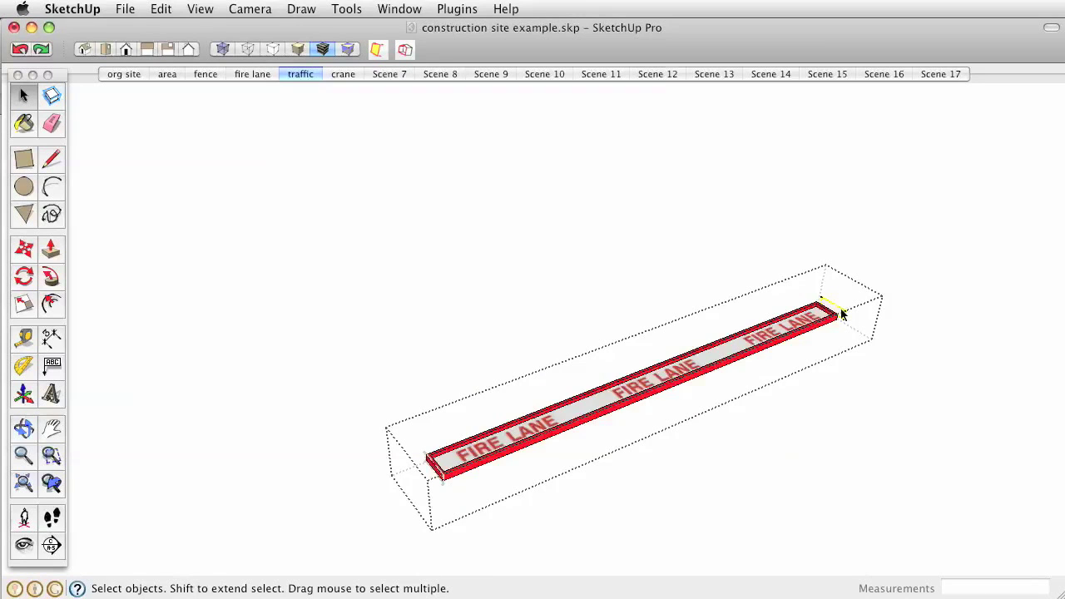
click(947, 240)
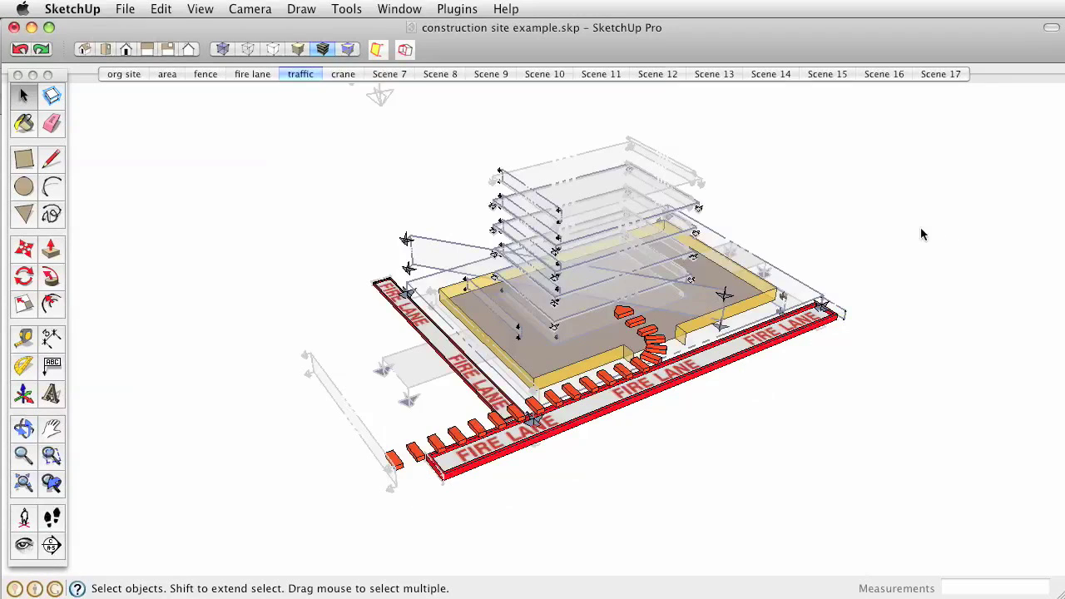
Step: Show the org site scene and examine the section planes stacked around the building floors
click(118, 75)
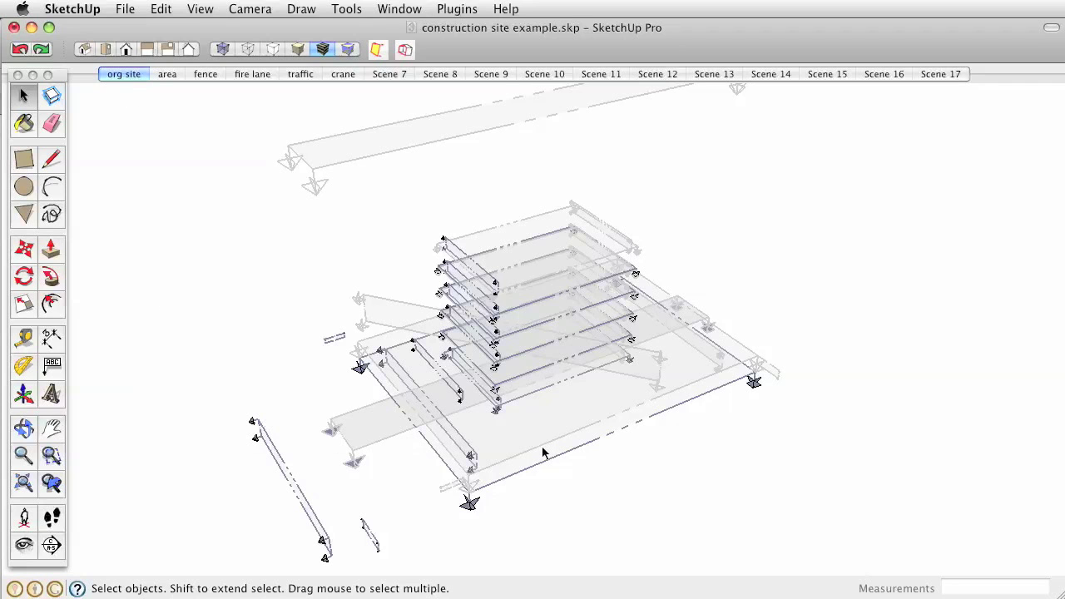
scroll(502, 473, up, 5)
scroll(505, 408, down, 3)
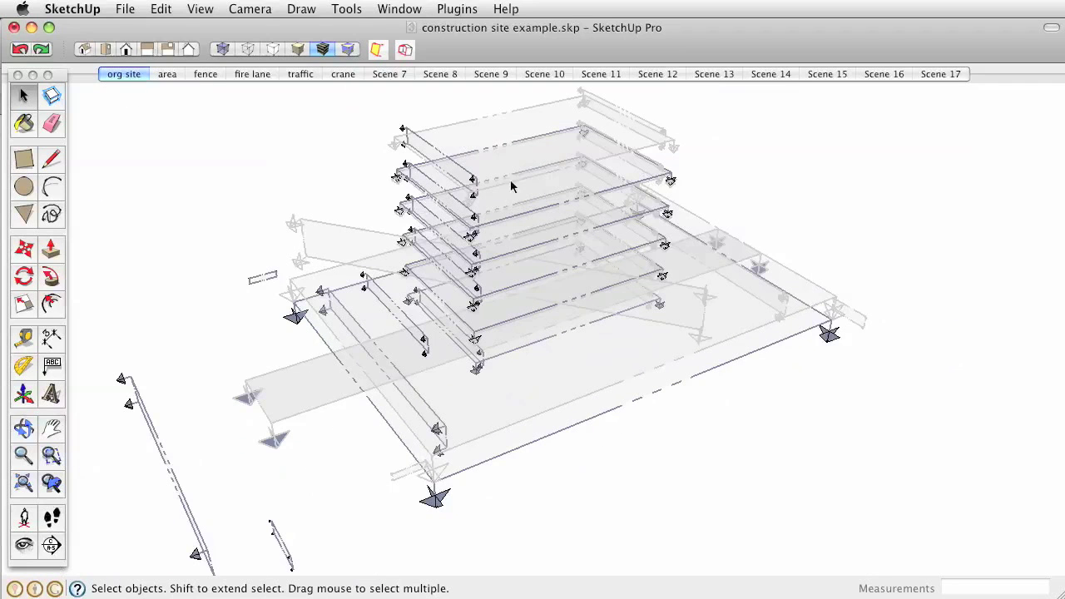
double_click(492, 165)
scroll(493, 166, up, 3)
click(472, 201)
click(480, 242)
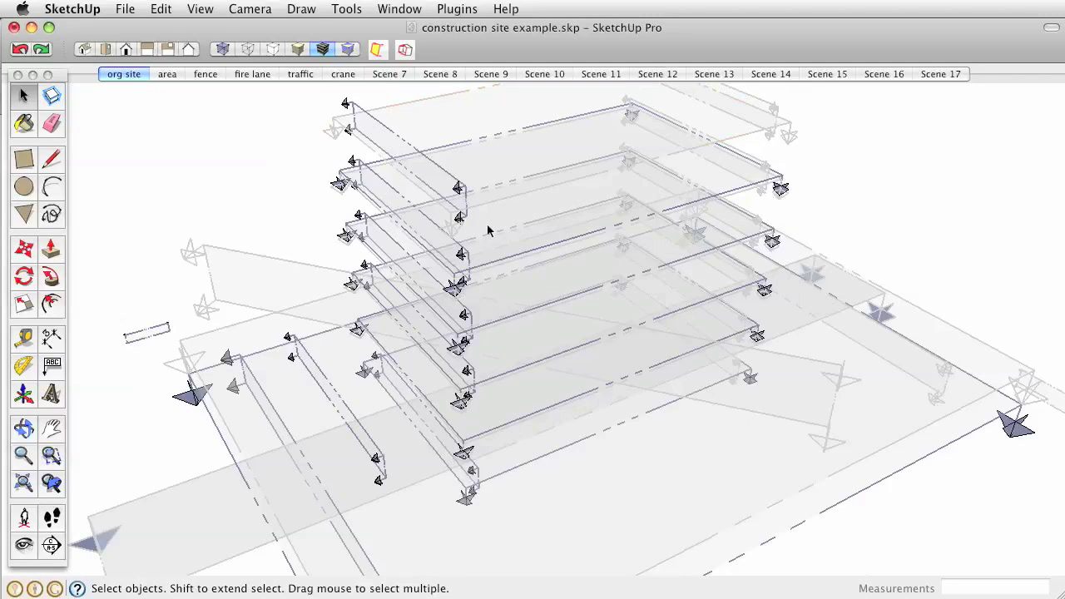
scroll(672, 174, up, 3)
scroll(673, 169, down, 3)
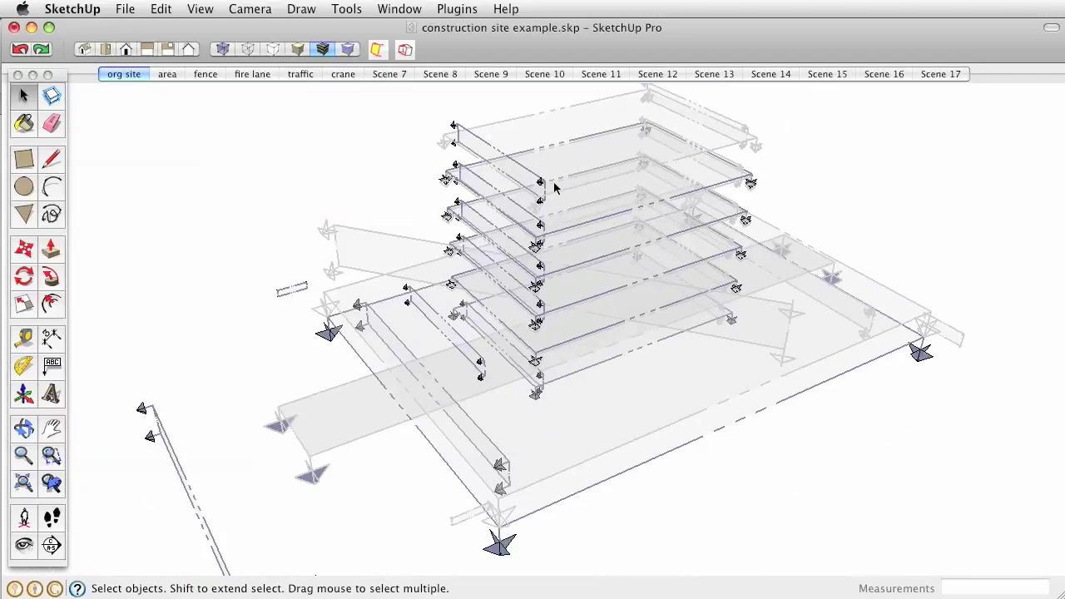
scroll(539, 248, up, 2)
scroll(533, 398, down, 4)
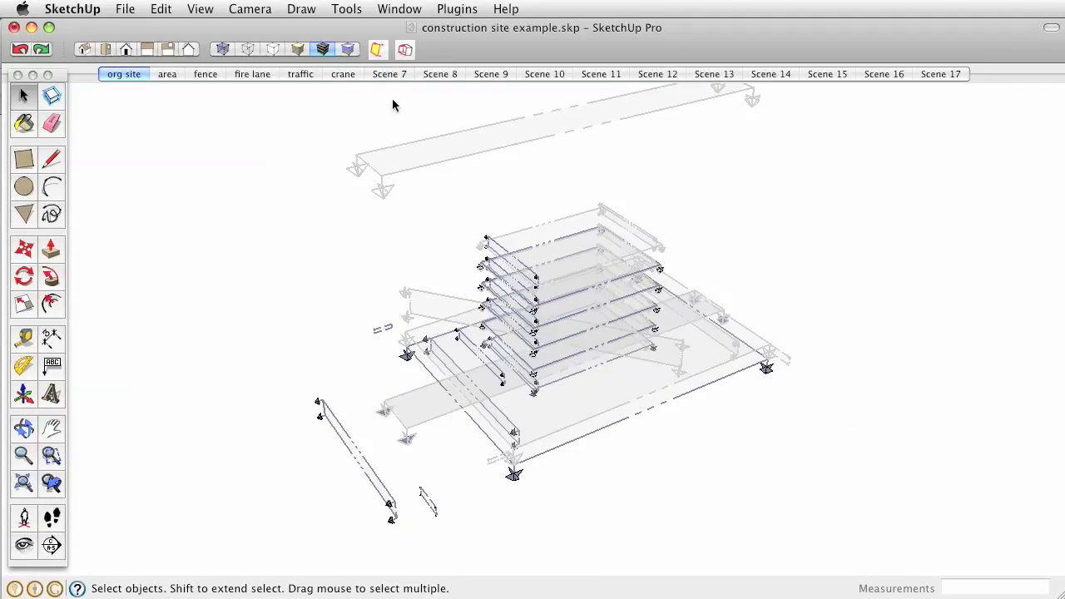
Step: Compare the org site scene with section planes and cuts on and off, leaving the planes displayed and the cuts off
click(378, 51)
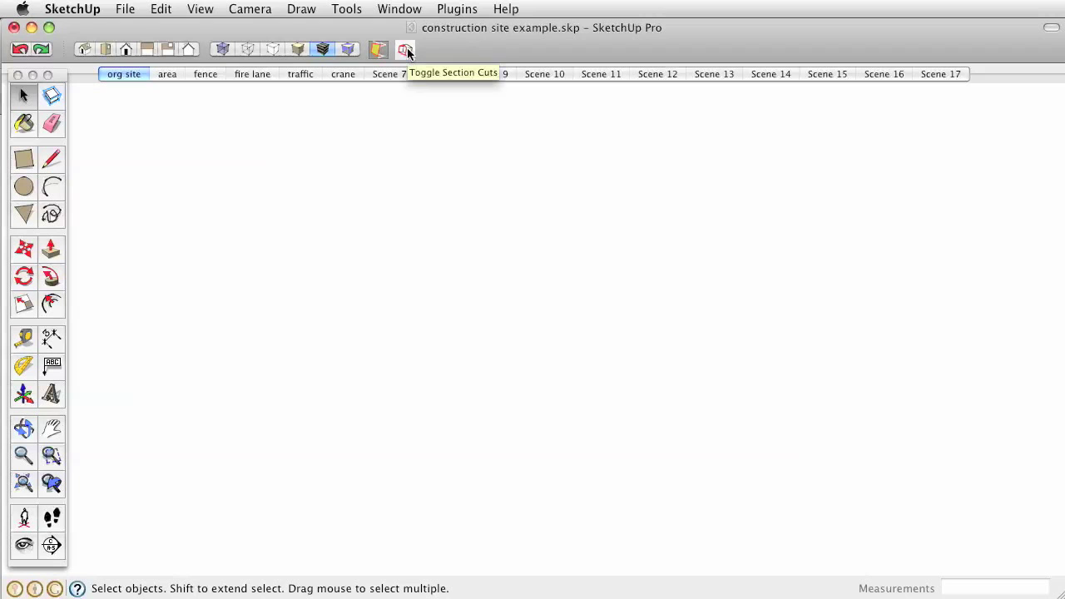
click(406, 51)
click(406, 51)
click(406, 51)
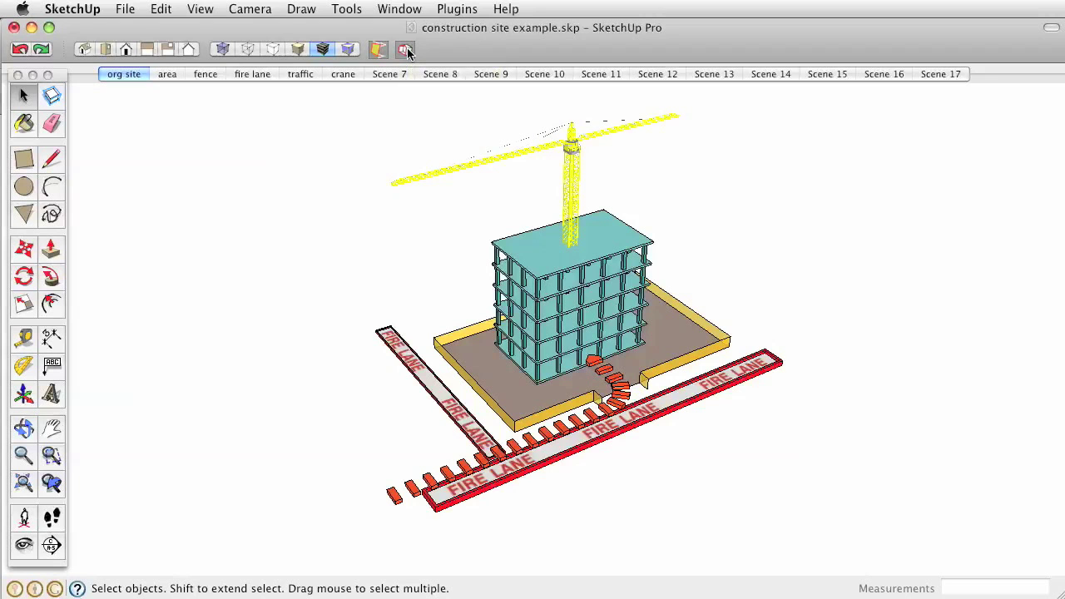
click(377, 50)
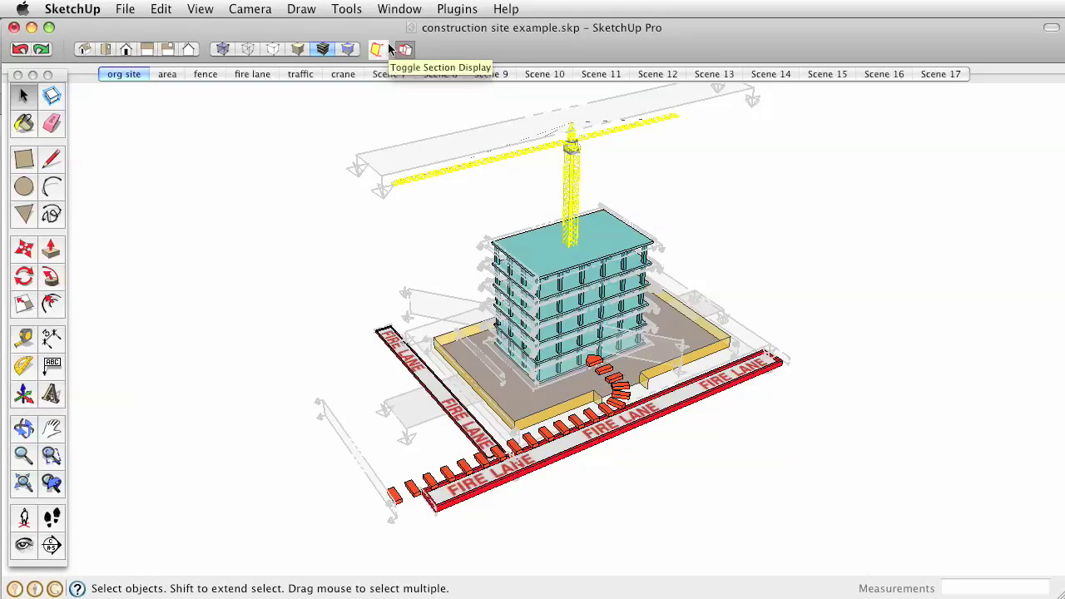
click(405, 50)
click(406, 51)
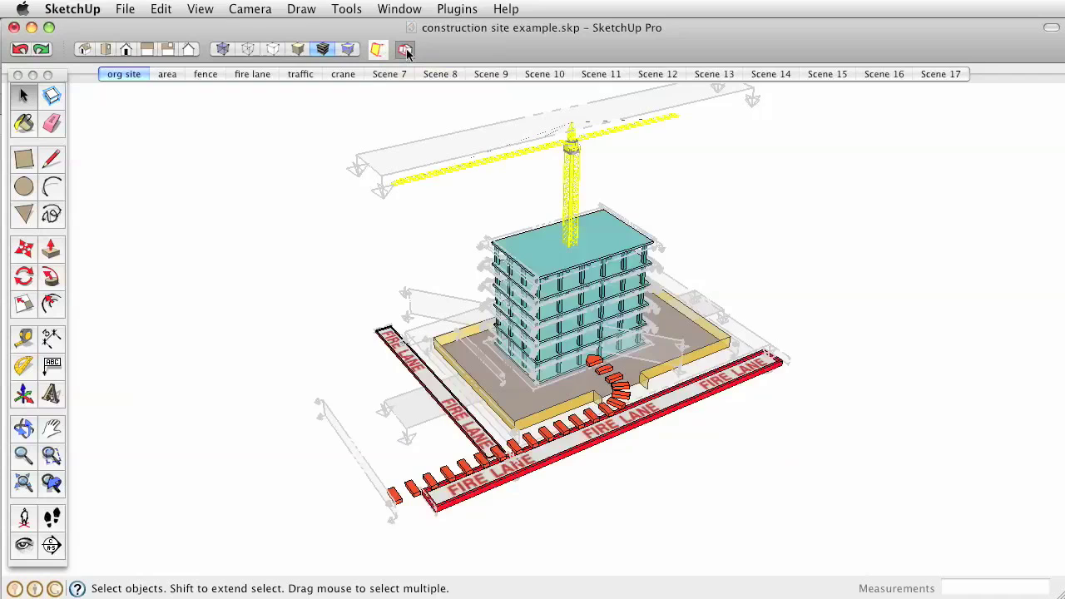
Step: Open the brown site area group and make the section plane at its far short end the active cut
double_click(516, 399)
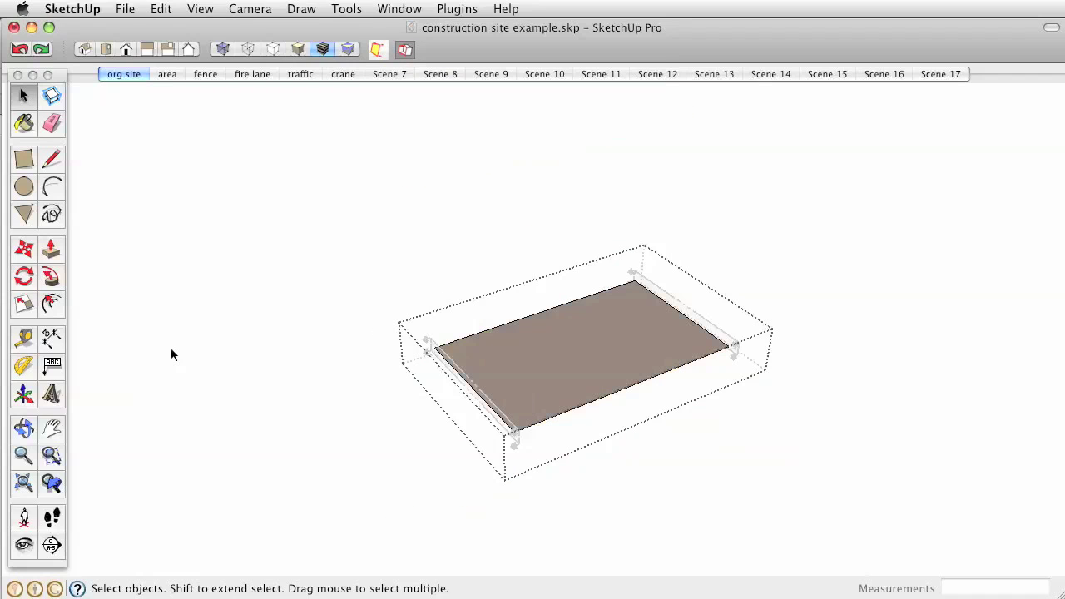
click(667, 298)
click(662, 289)
right_click(663, 293)
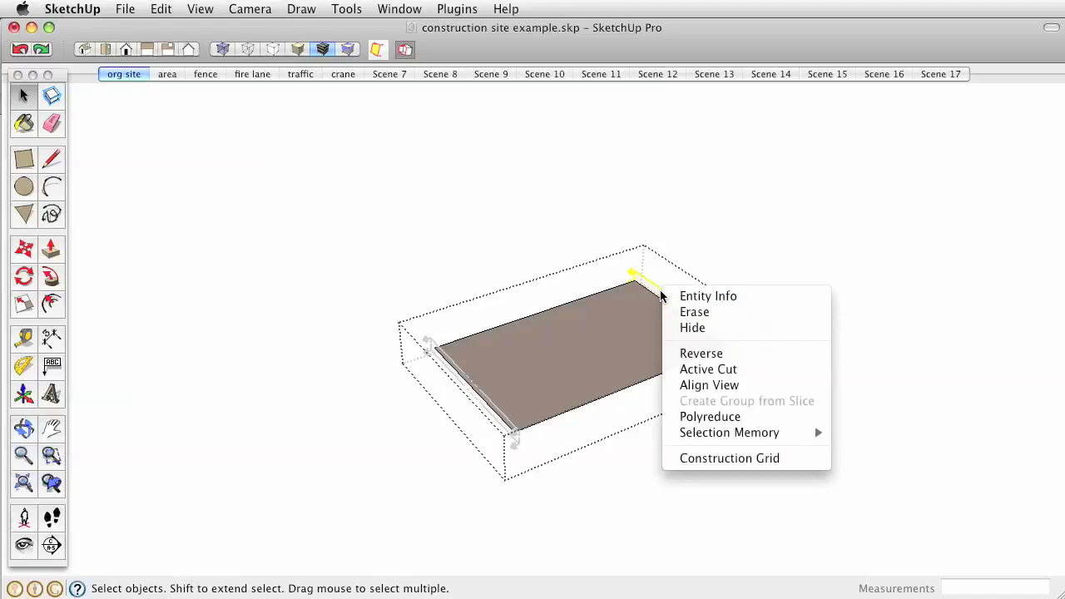
click(729, 377)
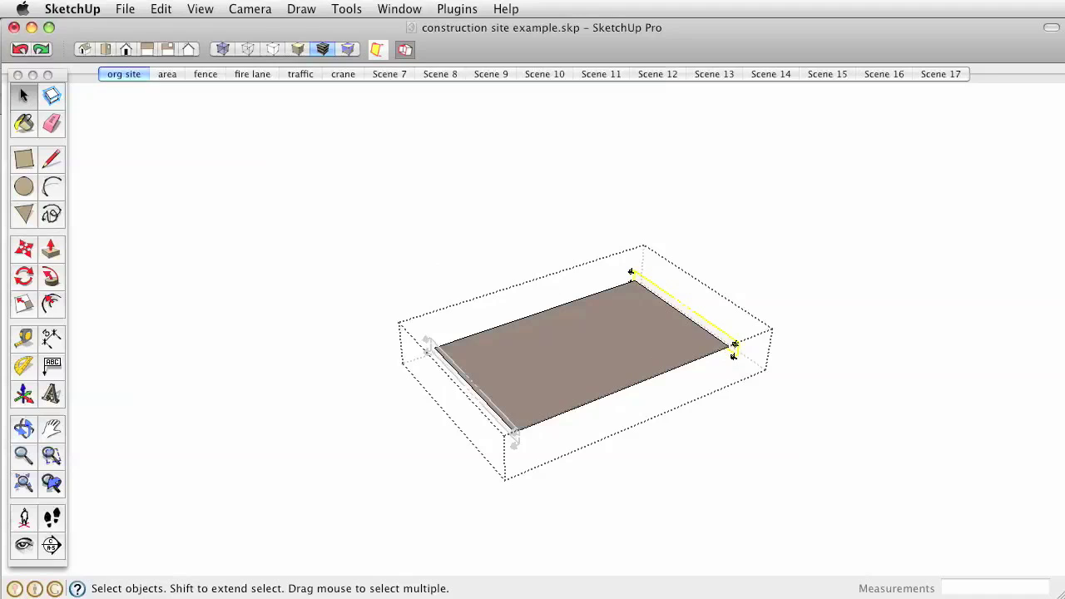
Step: Bring the Scenes window into view, update the area scene with the current cut and close the group
drag(1064, 287, 988, 262)
click(988, 262)
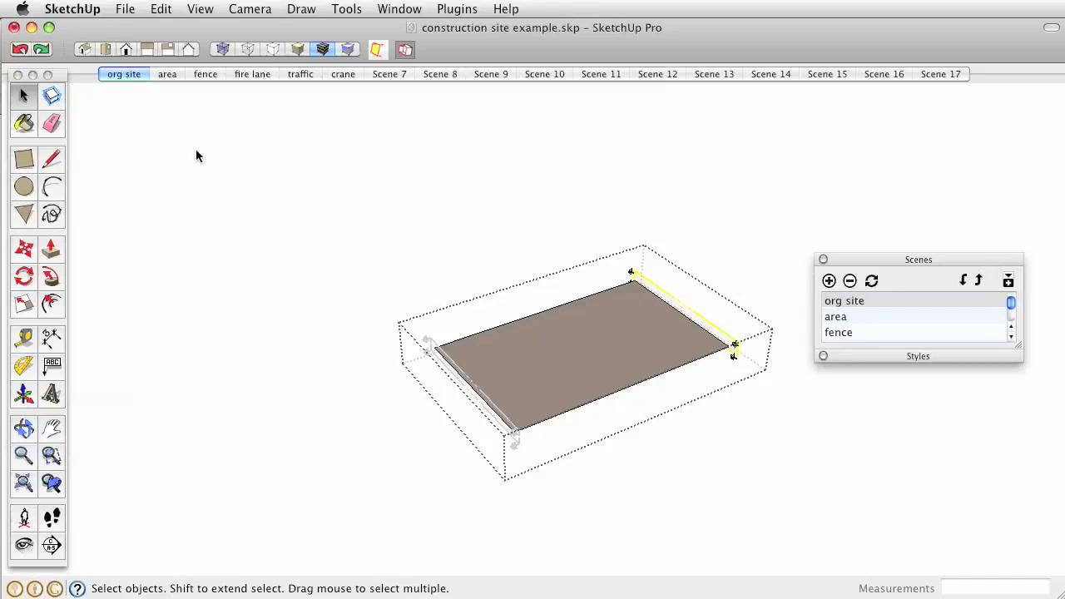
right_click(164, 73)
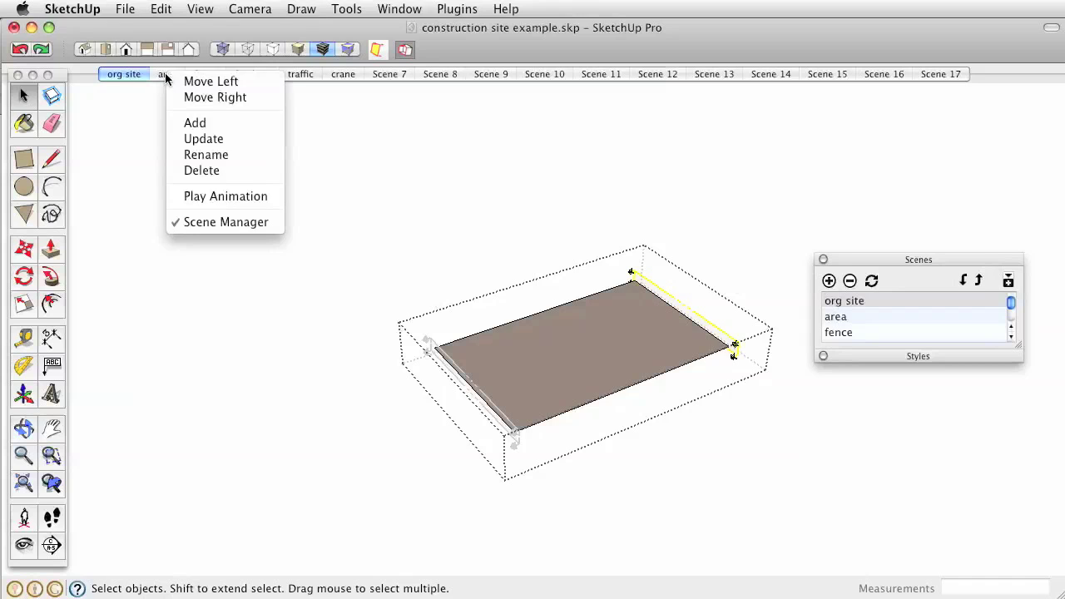
click(191, 143)
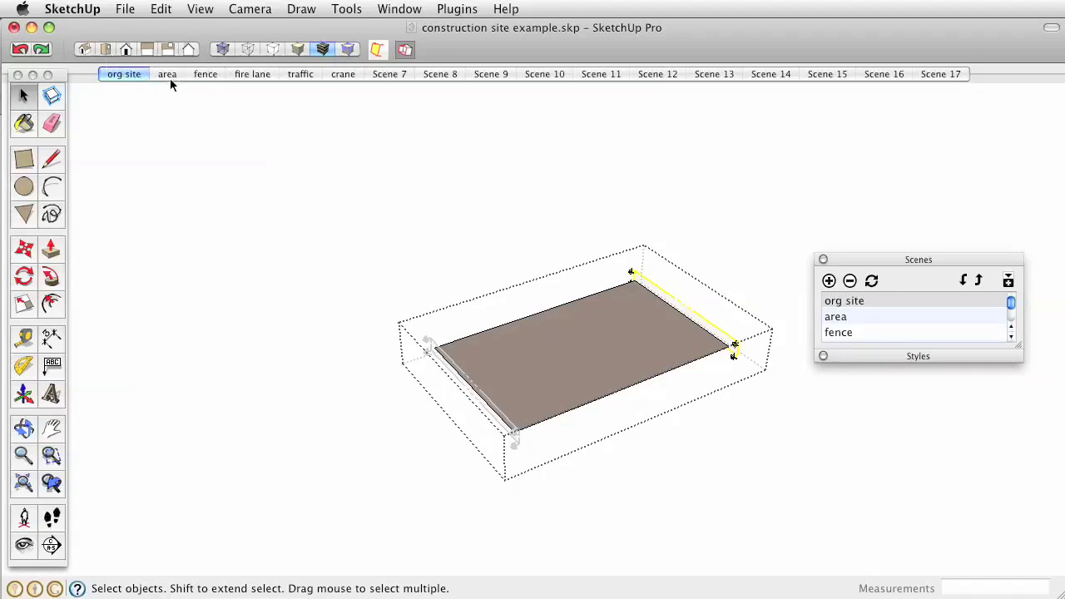
click(670, 196)
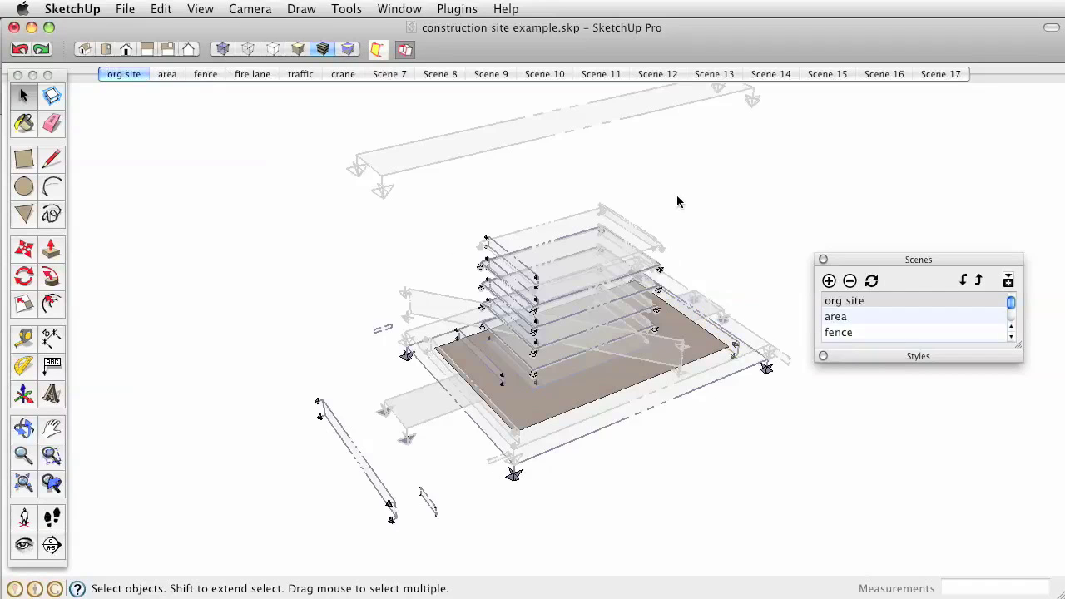
Step: Switch between the org site and area scenes to check the ground area's animated transition
click(168, 74)
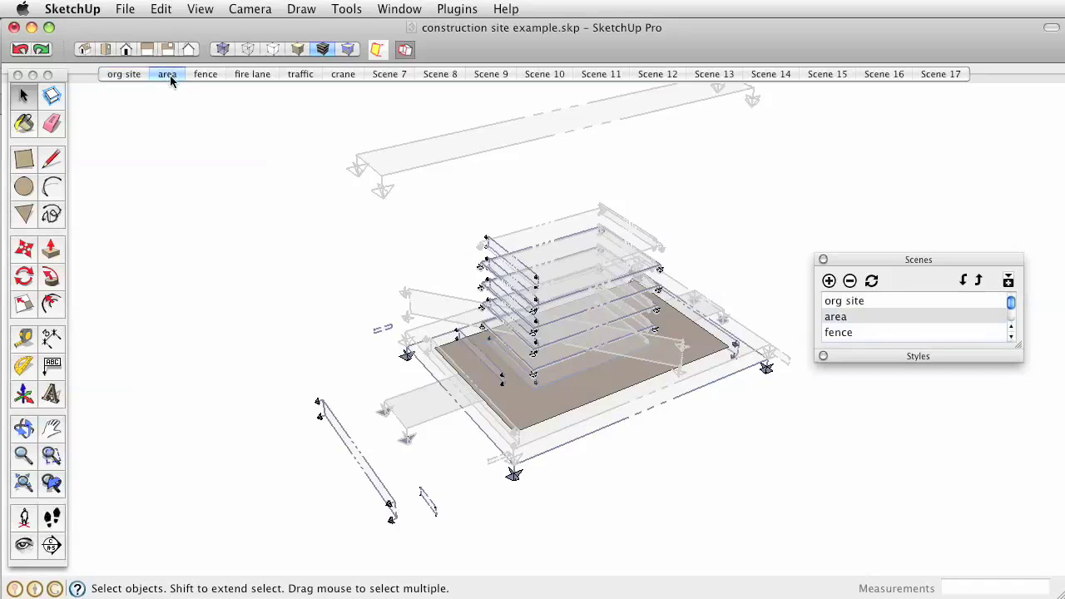
click(124, 74)
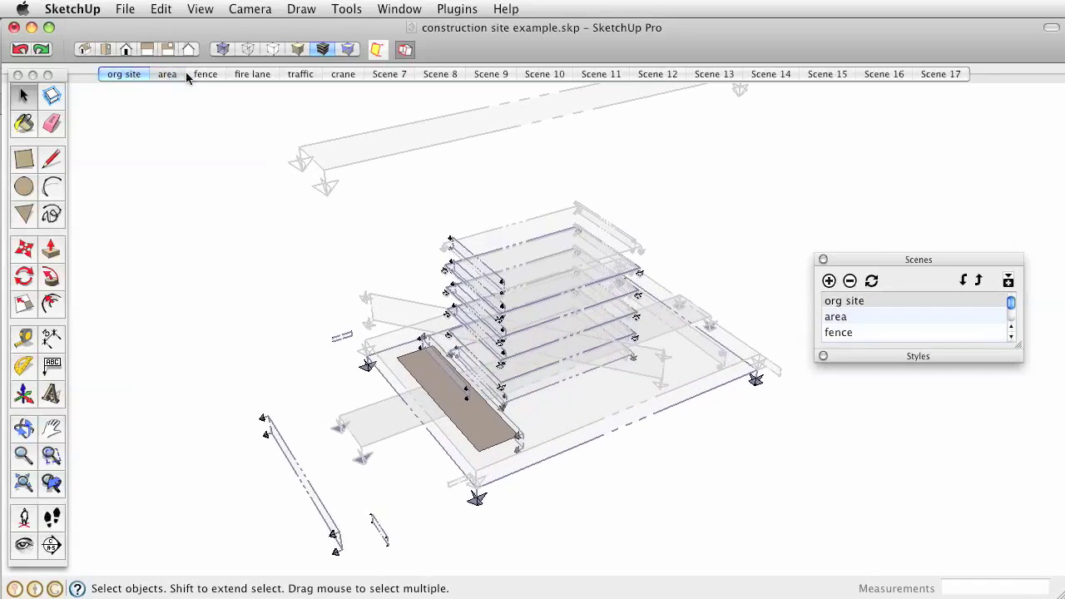
click(169, 74)
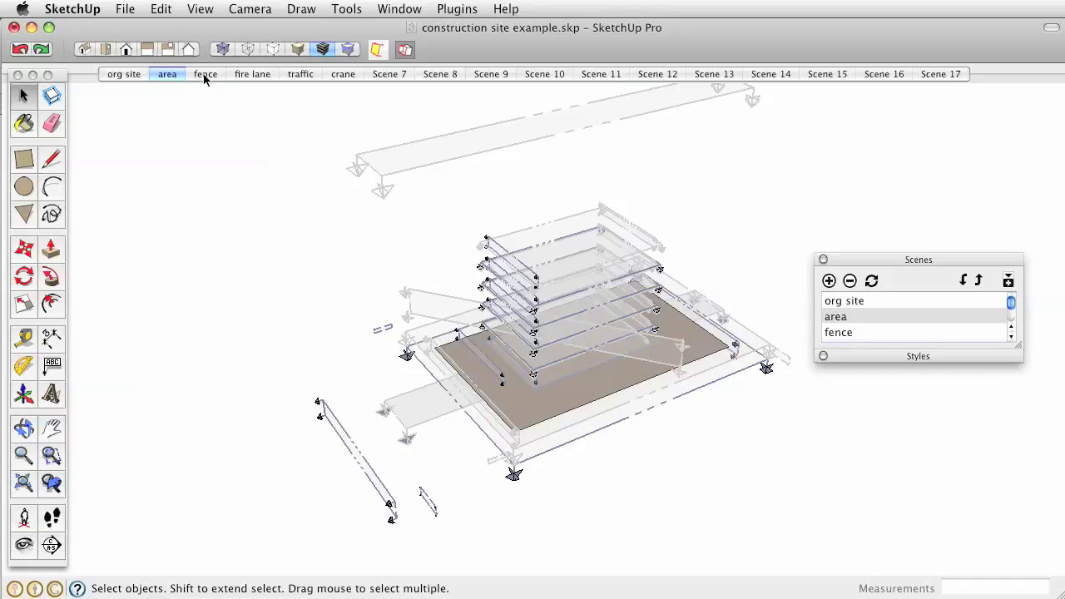
scroll(424, 345, up, 5)
click(414, 343)
middle_drag(429, 343, 547, 333)
double_click(515, 377)
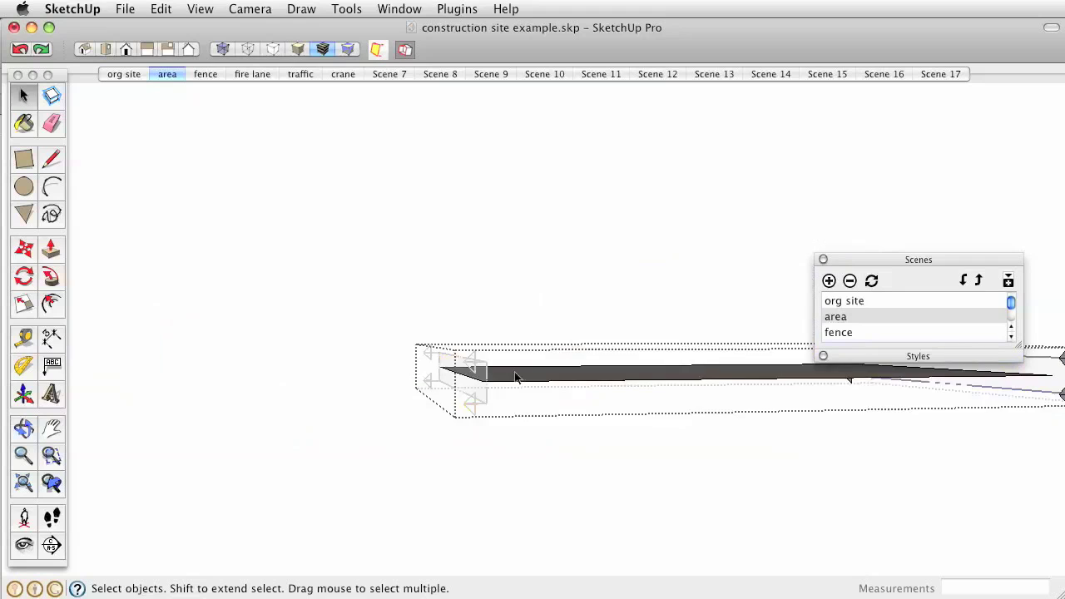
click(440, 267)
click(487, 370)
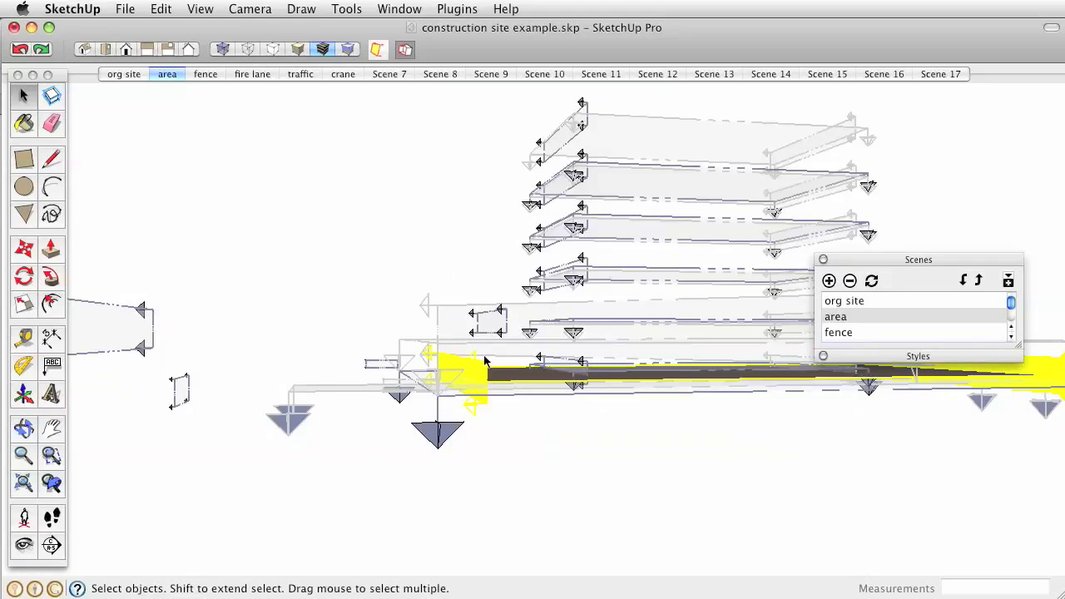
Step: Open the fence group, make its upper section plane the active cut and update the fence scene
middle_drag(454, 348, 369, 349)
double_click(372, 335)
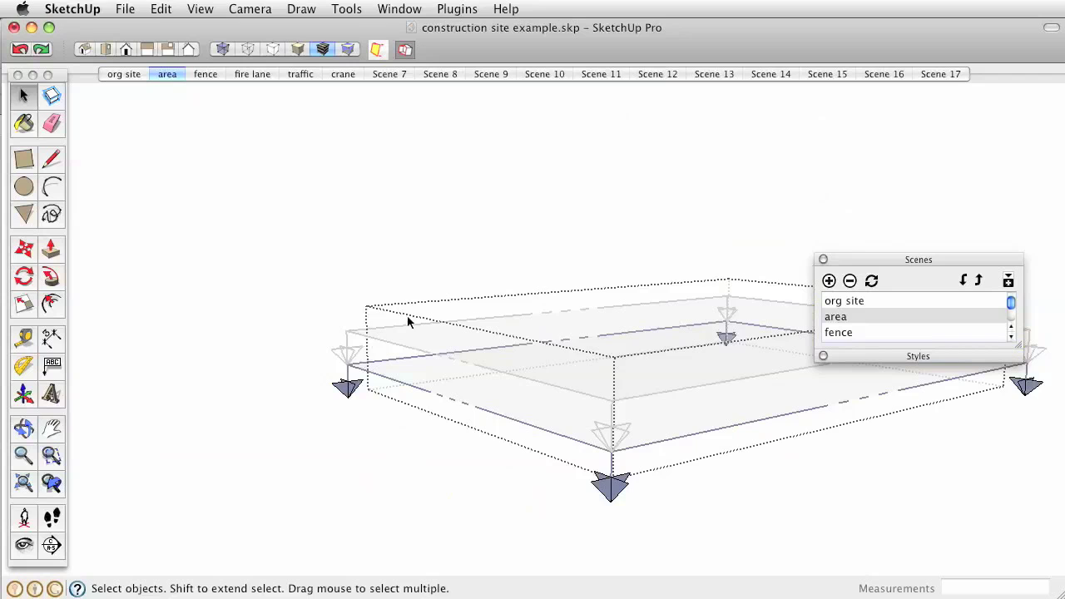
click(372, 336)
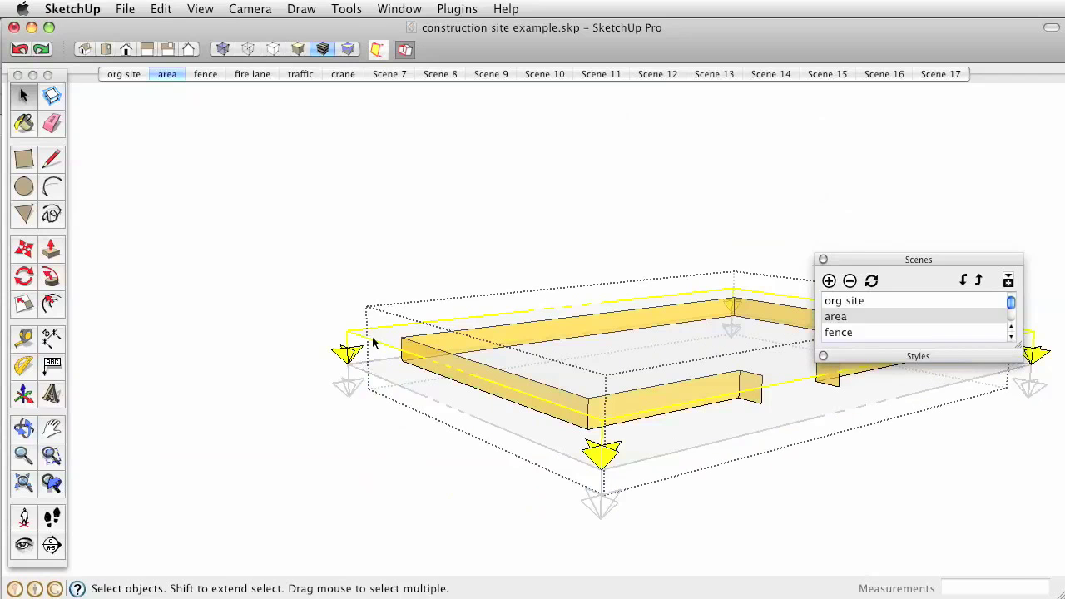
right_click(205, 76)
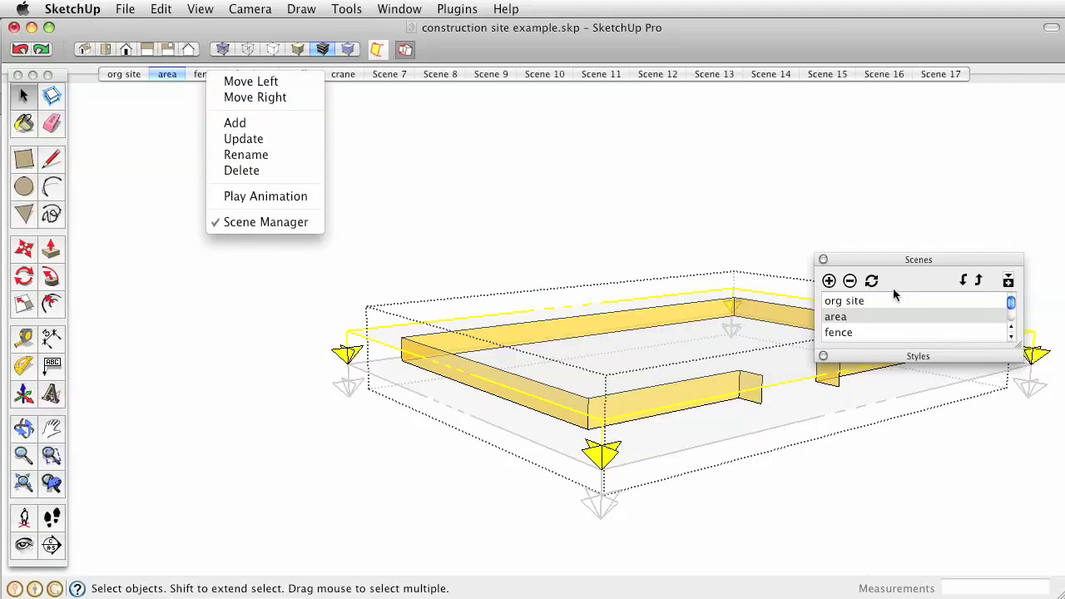
click(243, 139)
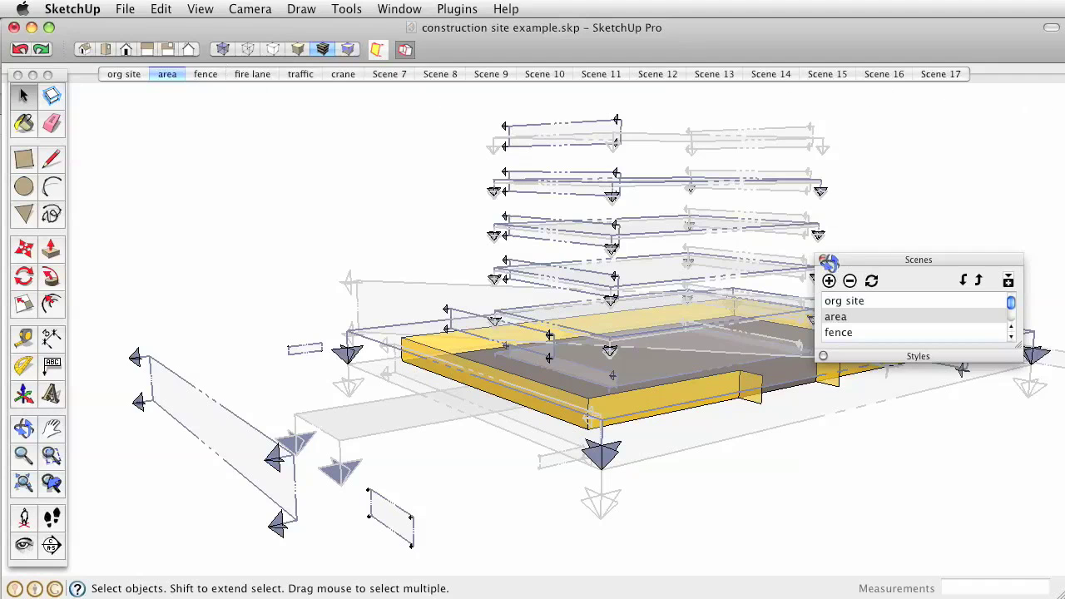
Step: Look at the fenced site from another angle with the Scenes window moved aside, and recall the fence scene
middle_drag(321, 184, 320, 339)
scroll(299, 253, down, 5)
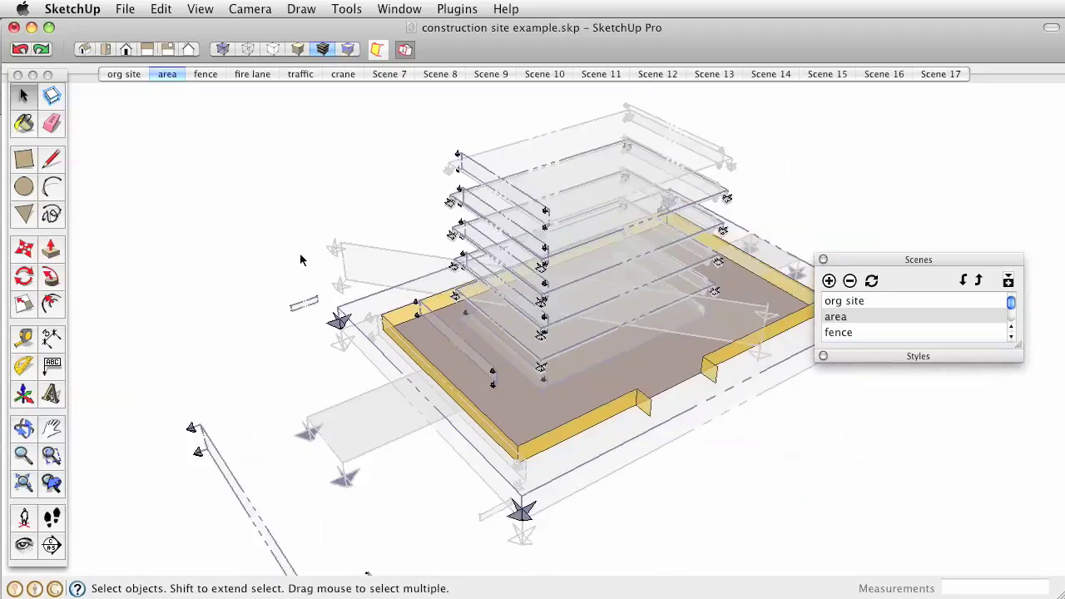
middle_drag(541, 265, 550, 219)
drag(875, 263, 1064, 333)
scroll(715, 298, up, 1)
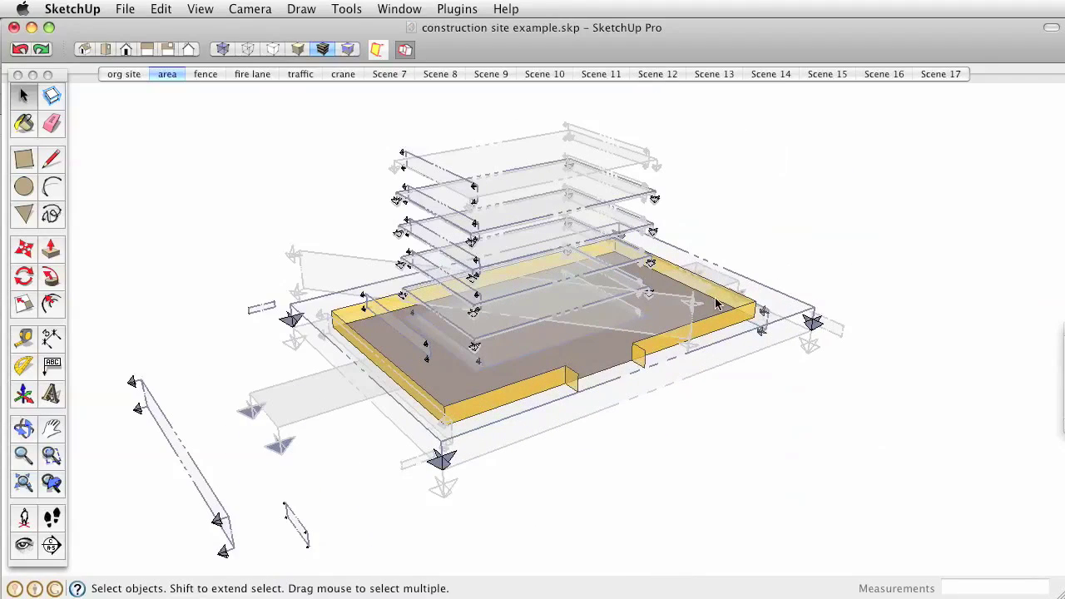
click(208, 75)
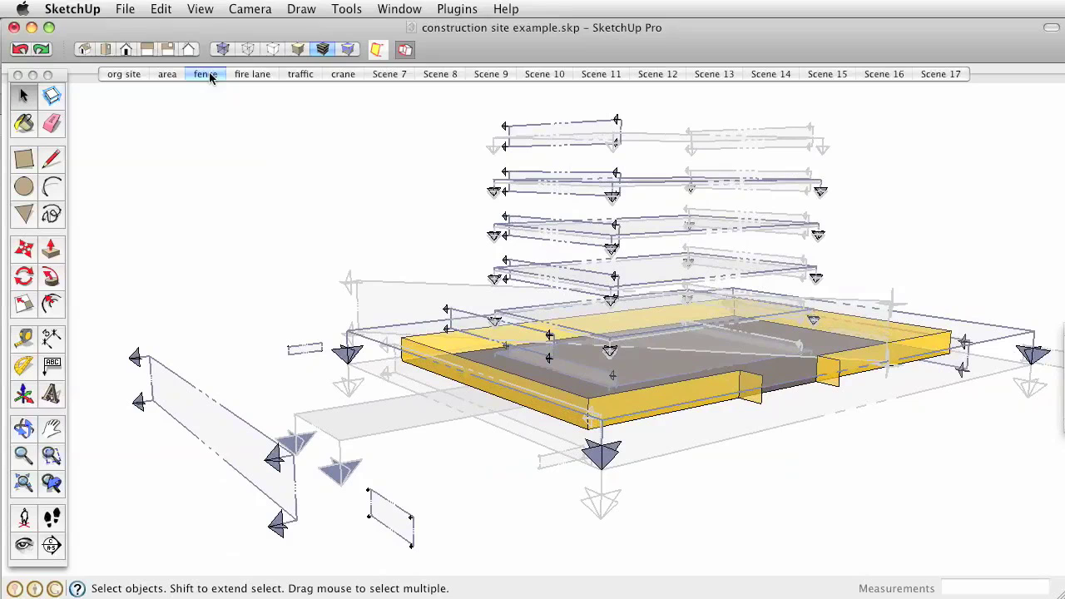
Step: Show the fire lane scene and inspect the section planes in the front and side fire lane groups, leaving the front group open
click(252, 75)
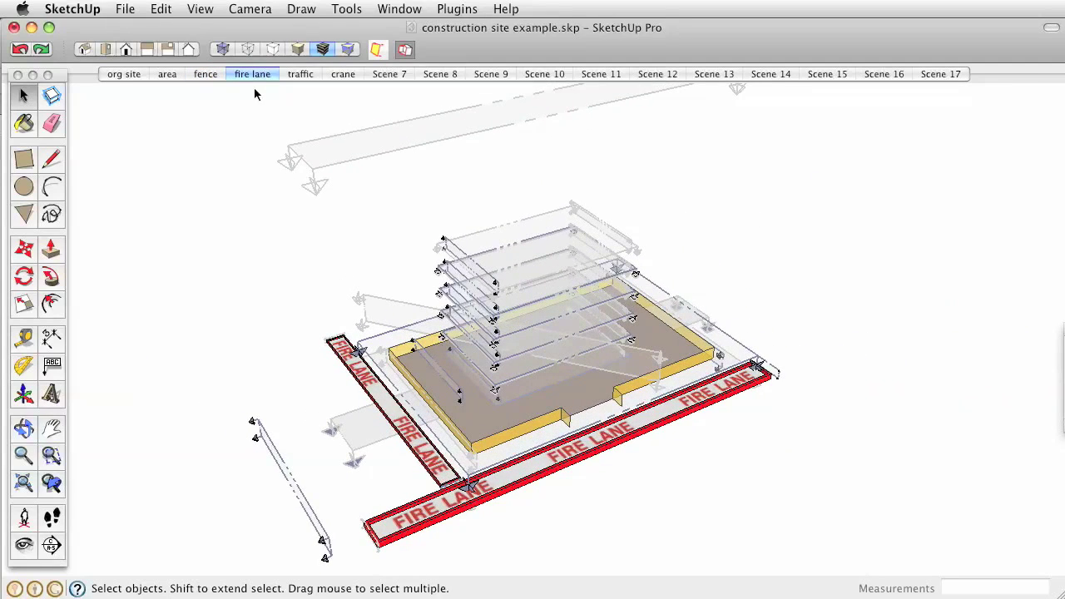
double_click(434, 510)
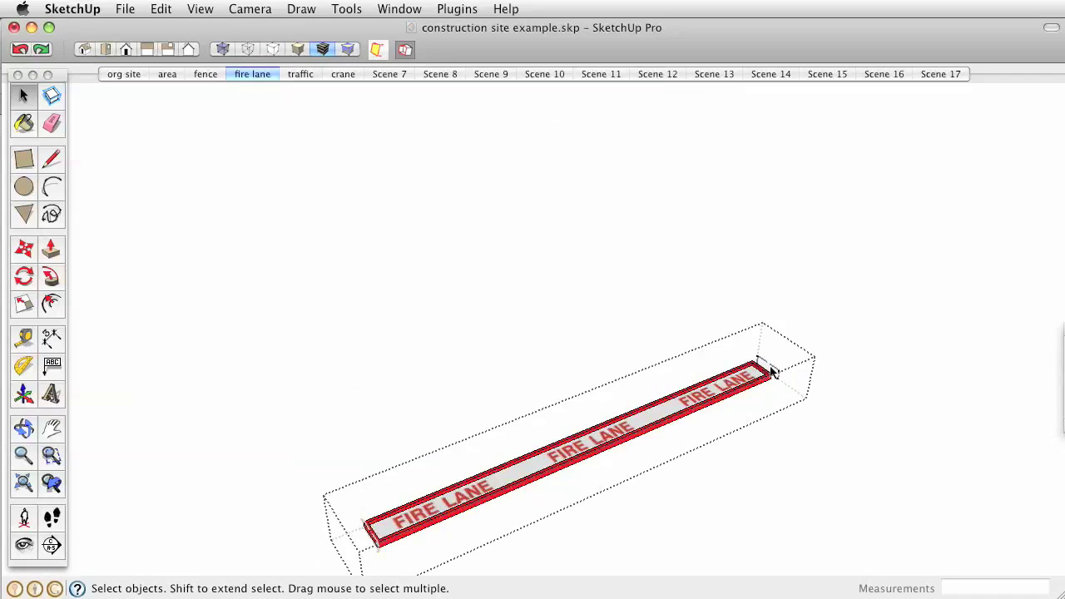
click(662, 339)
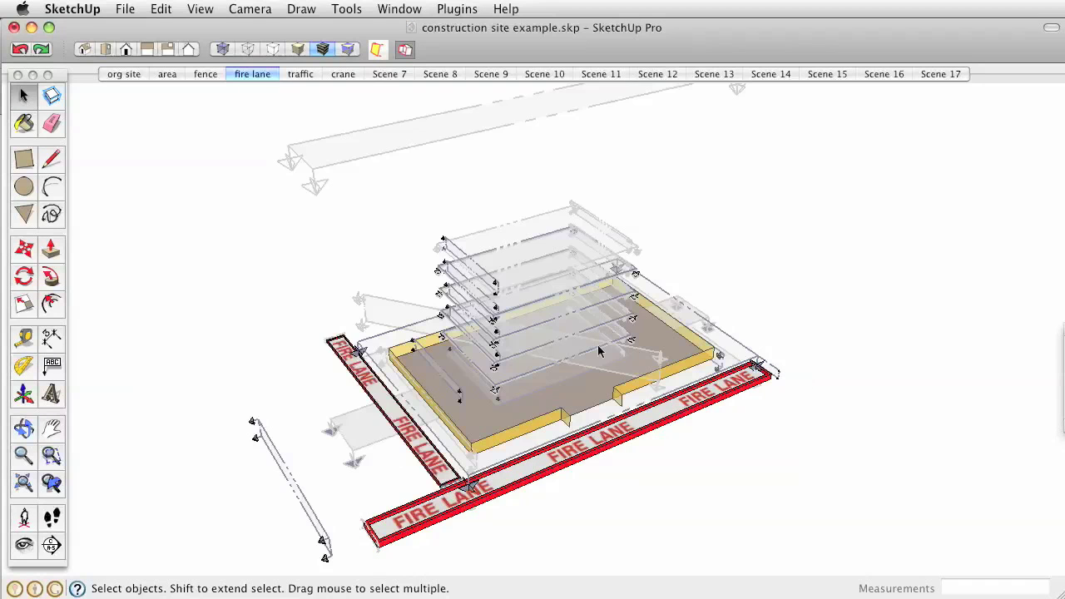
double_click(377, 393)
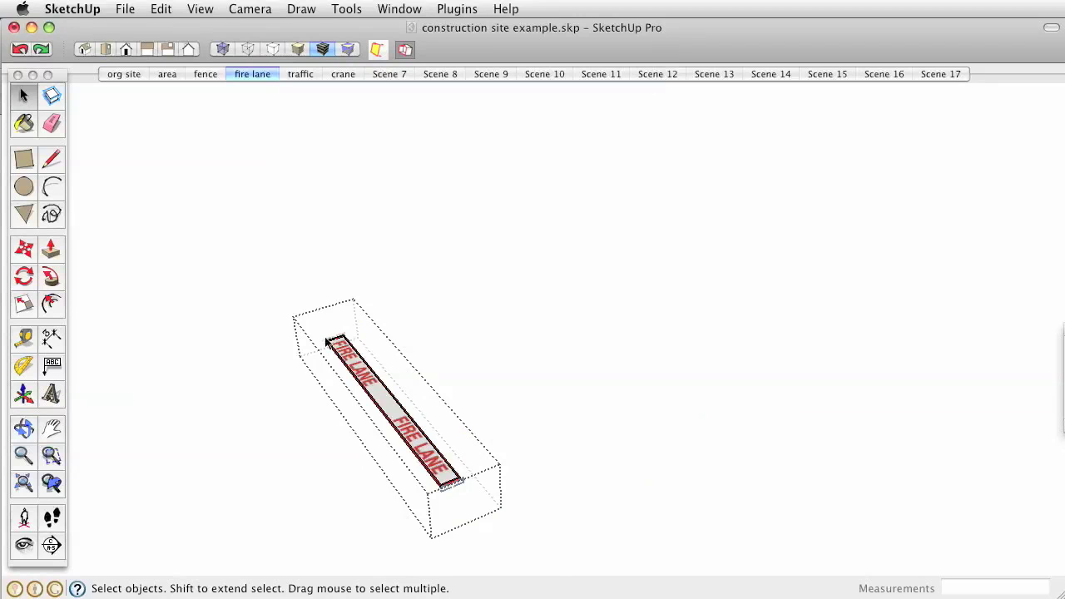
scroll(327, 341, up, 3)
scroll(334, 338, down, 3)
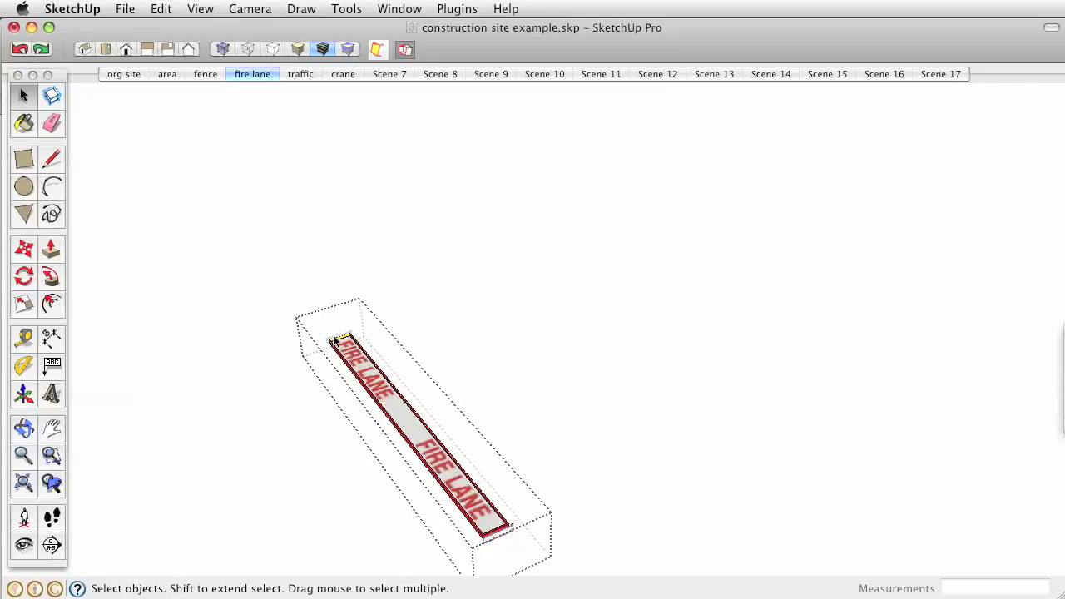
click(593, 403)
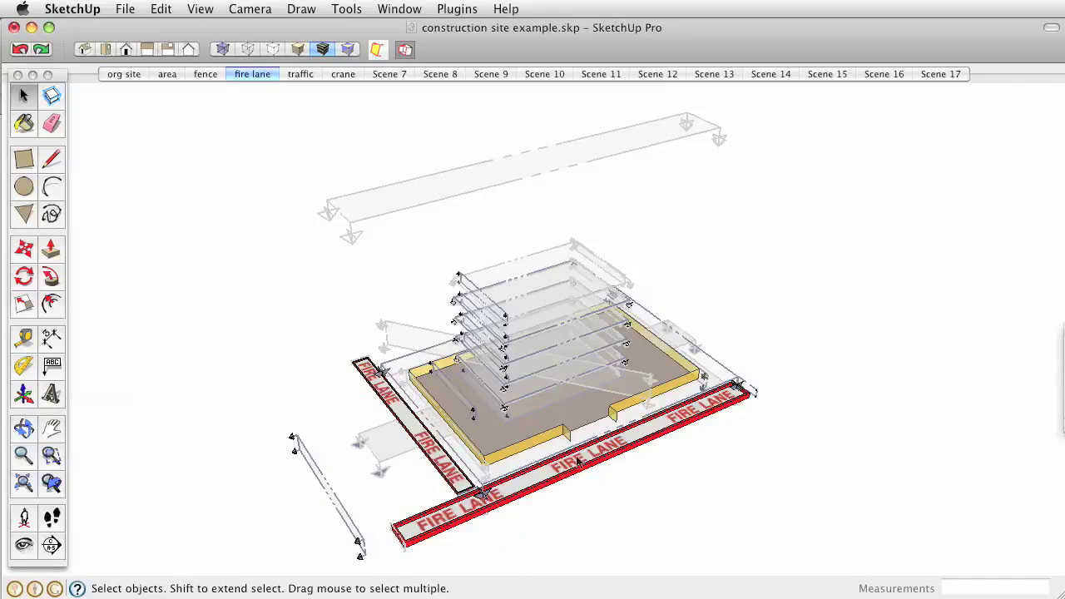
click(497, 497)
double_click(497, 497)
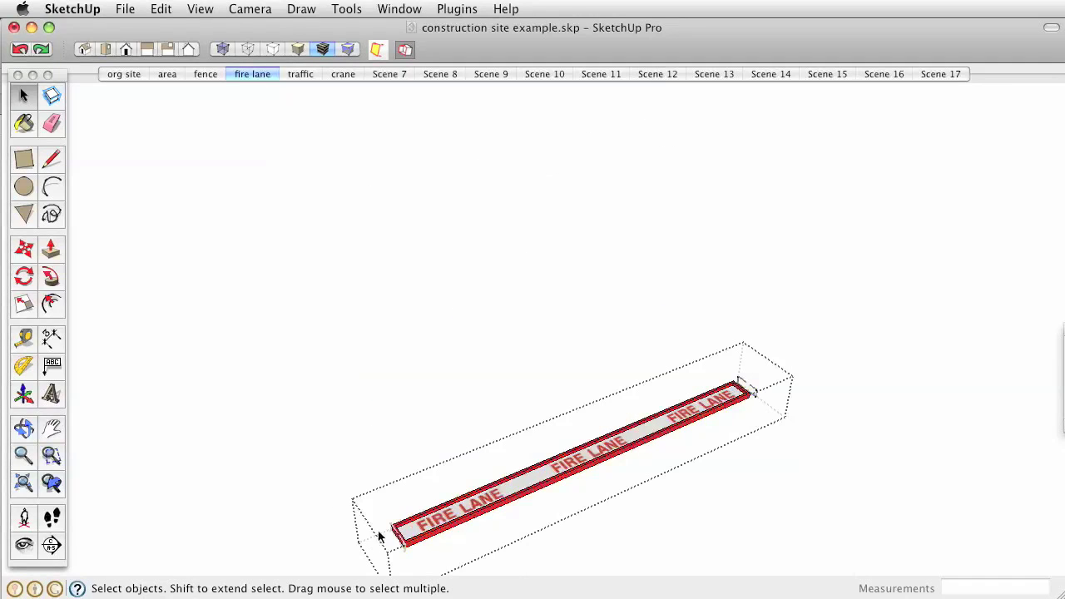
Step: Close the front fire lane group, recall the fire lane scene, and examine the section plane inside the traffic group in the traffic scene
click(878, 297)
click(256, 73)
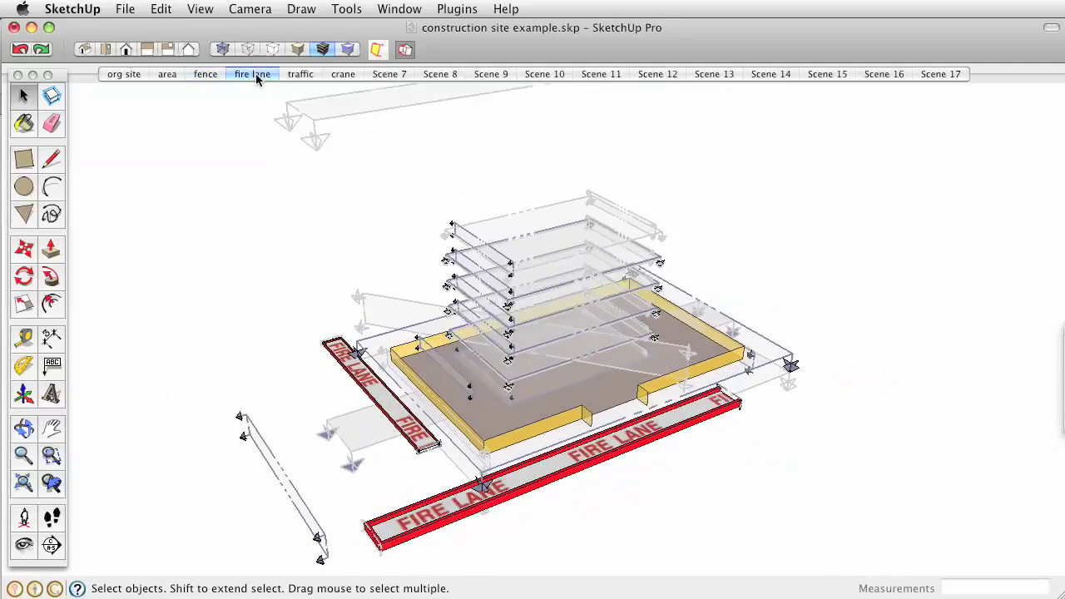
click(300, 74)
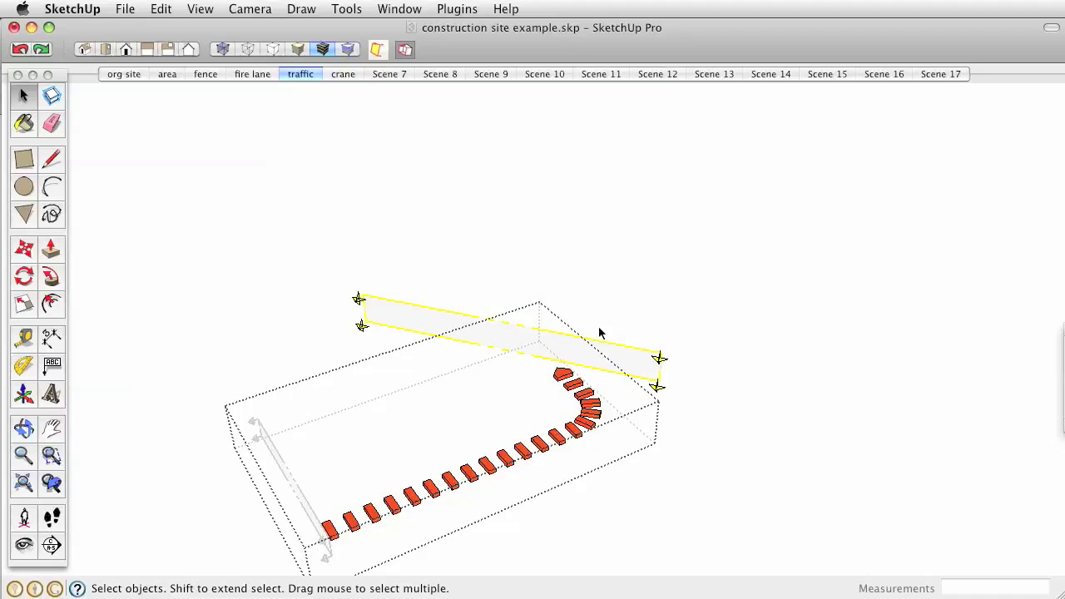
click(248, 188)
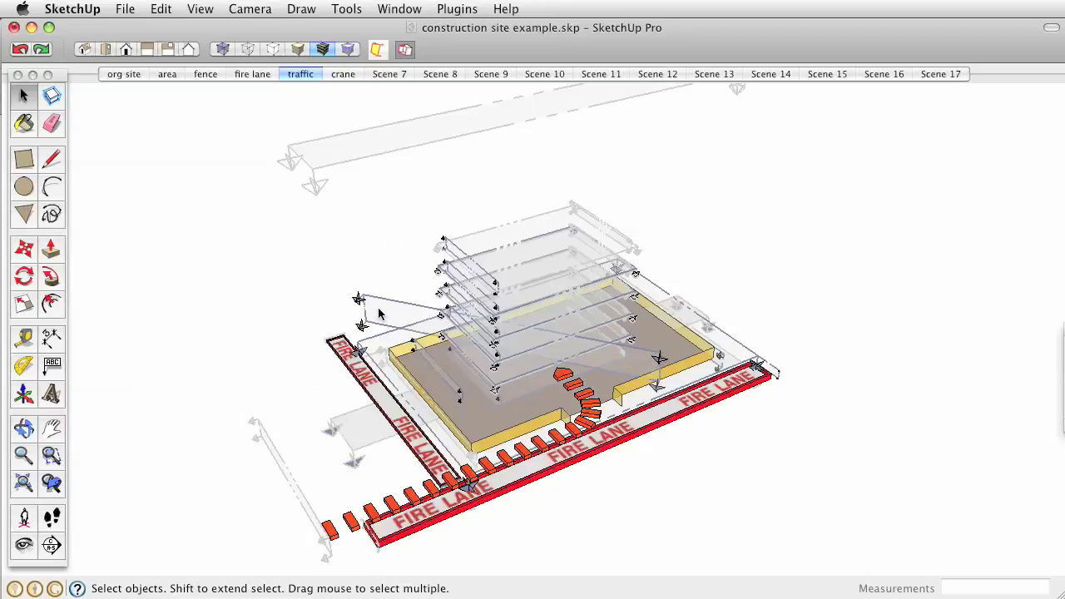
Step: Step through the crane scene and Scenes 7 to 17 in order to view the building going up floor by floor
click(341, 73)
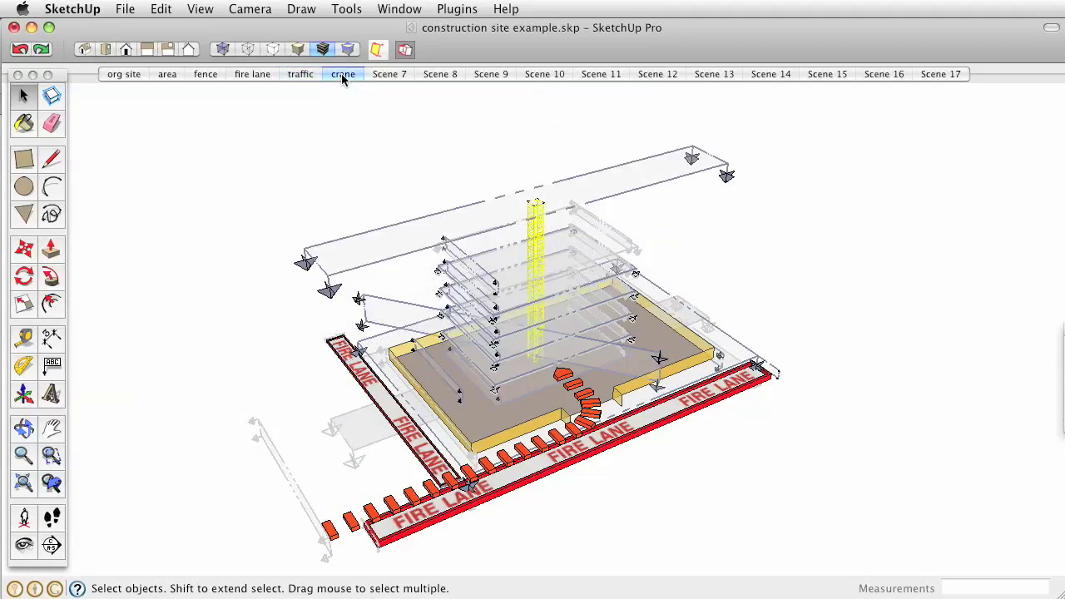
click(382, 74)
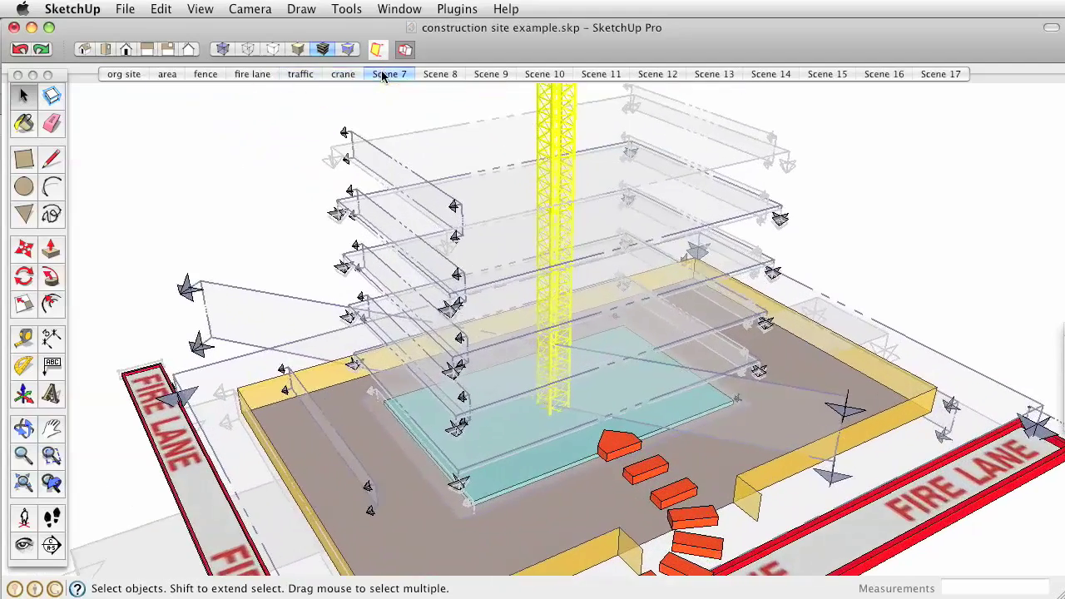
click(442, 74)
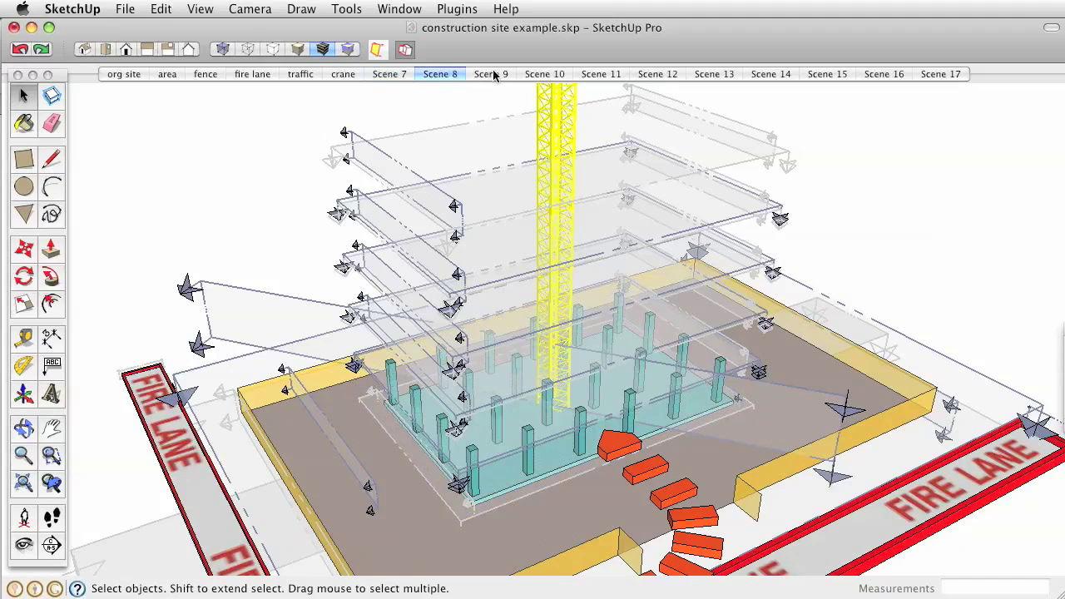
click(491, 74)
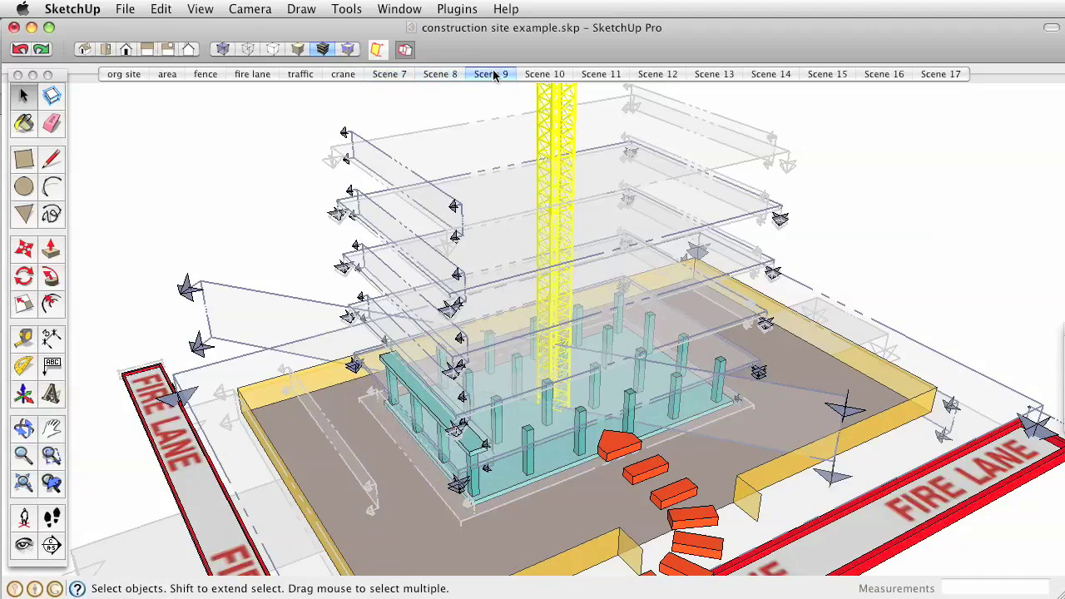
click(542, 75)
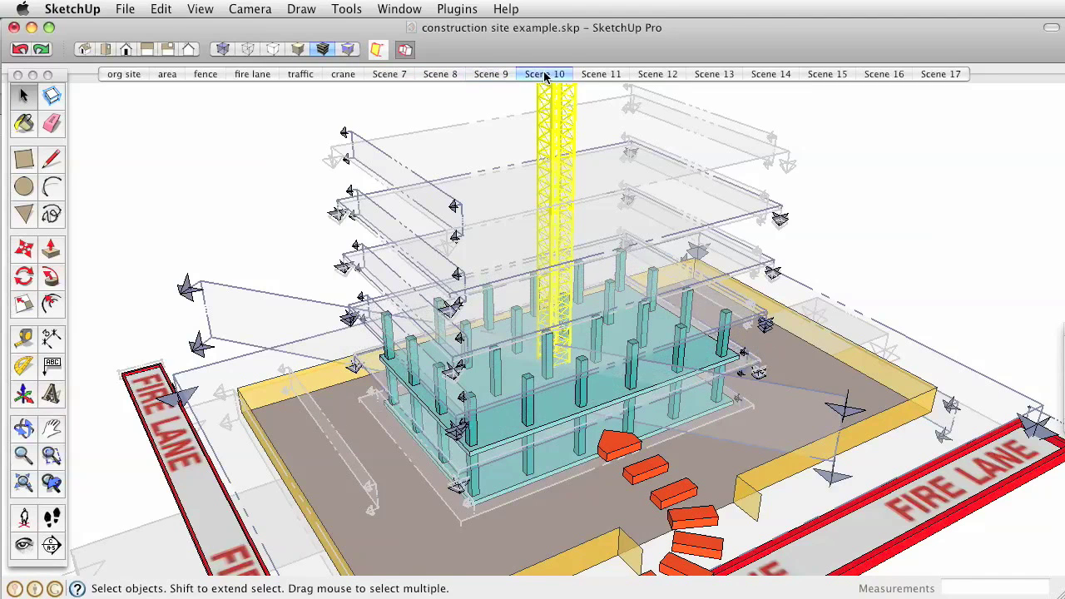
click(606, 74)
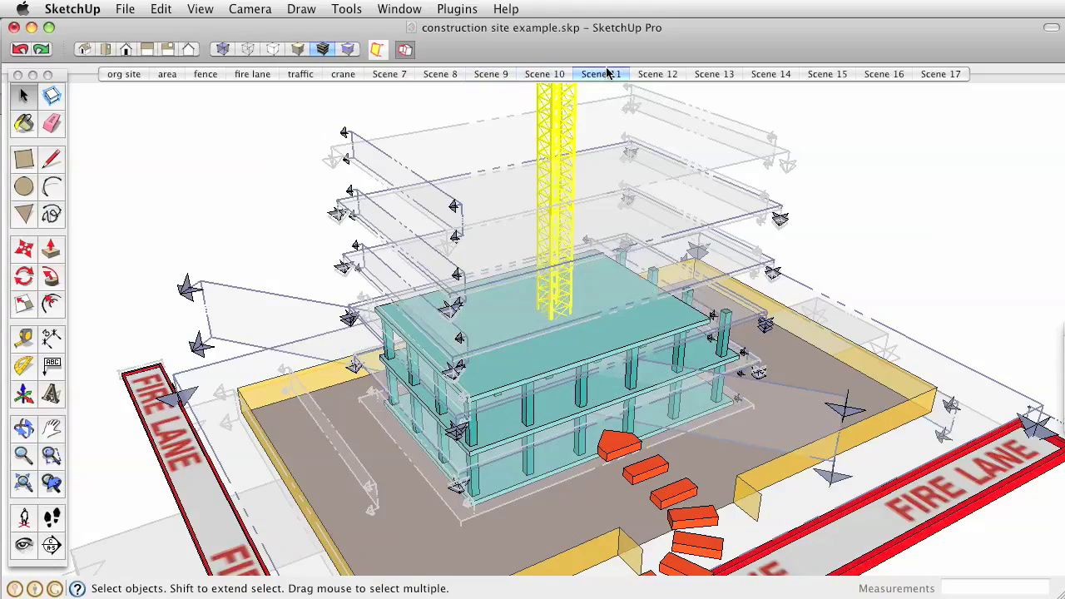
click(657, 74)
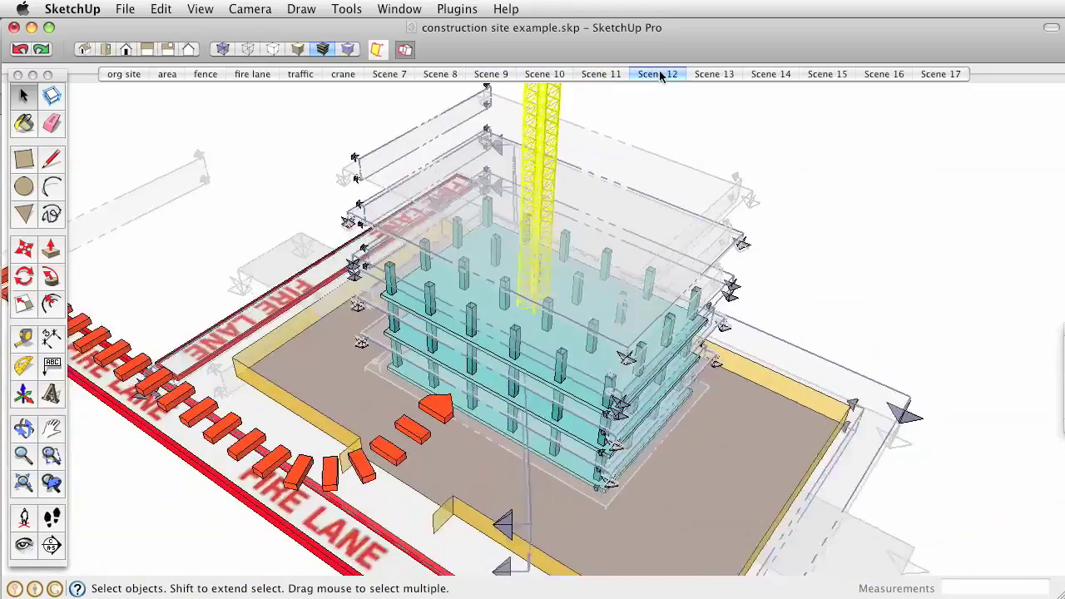
click(710, 74)
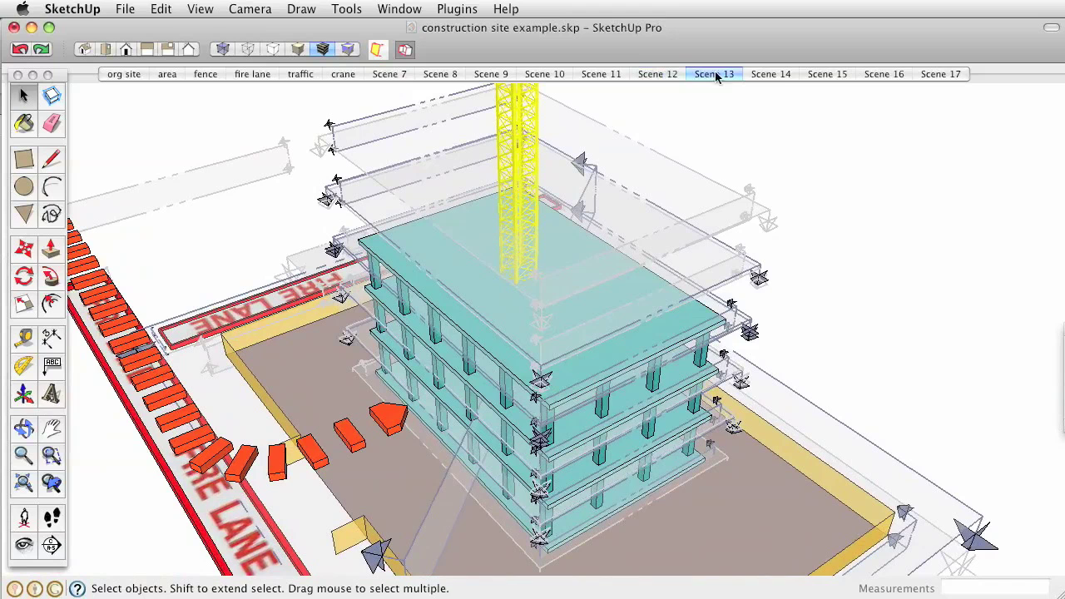
click(781, 75)
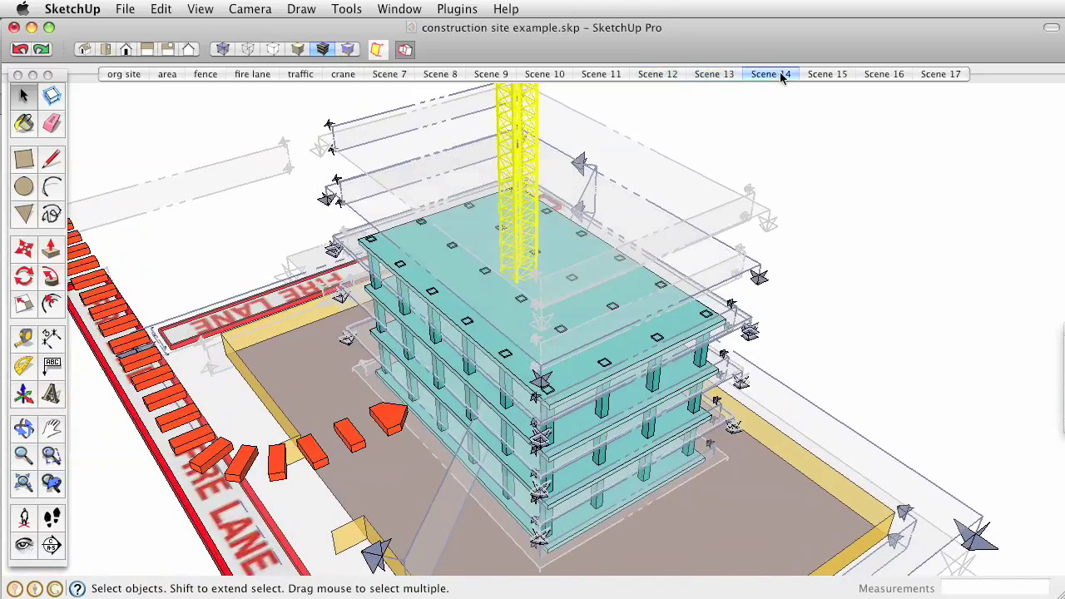
click(829, 74)
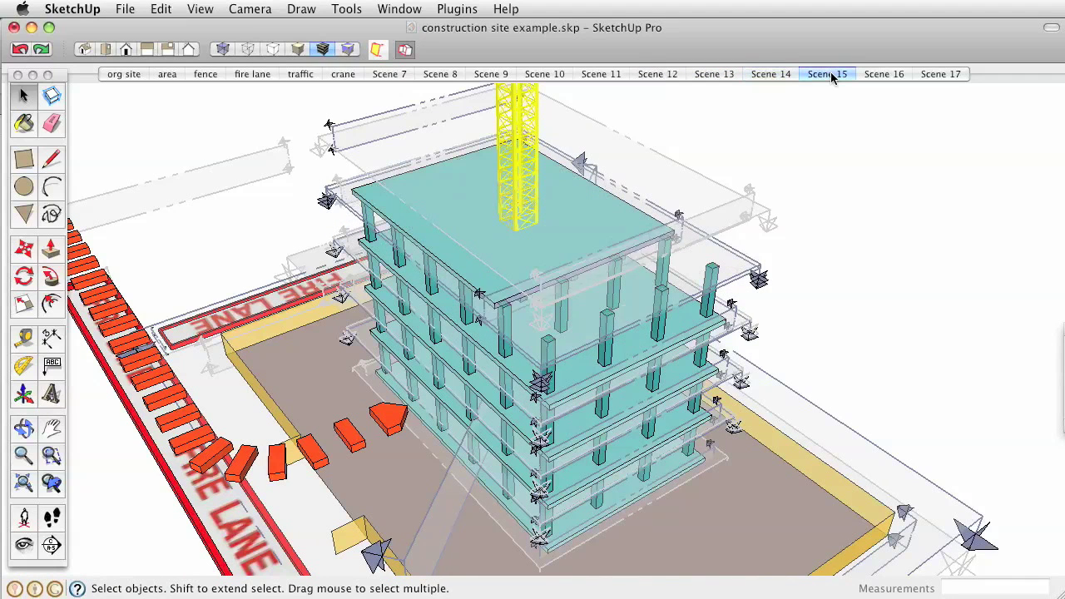
click(886, 74)
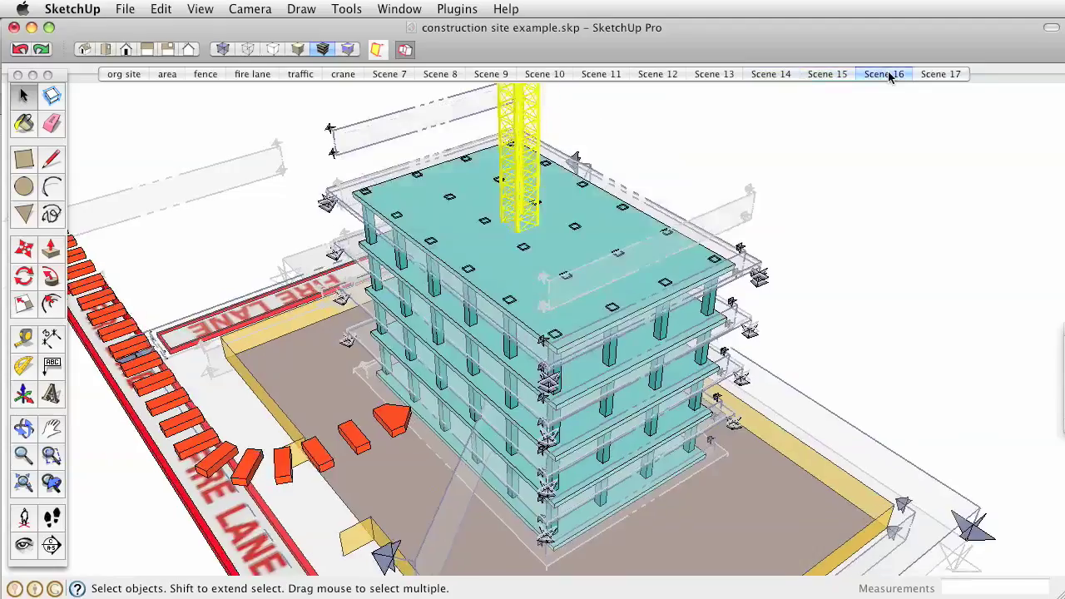
click(945, 74)
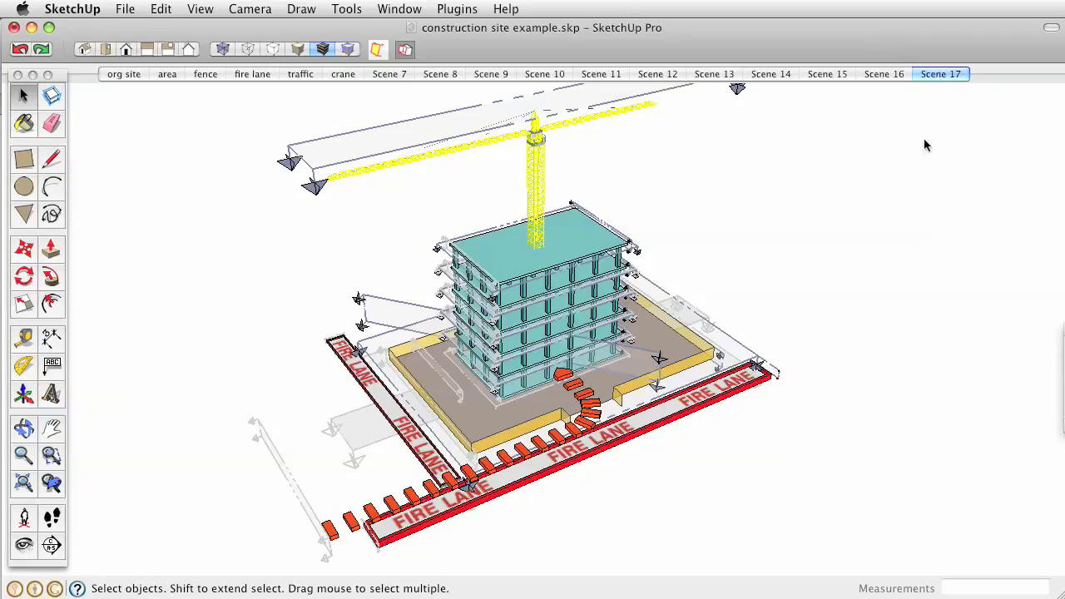
Step: Orbit Scene 15 to a new viewing angle, update the scene, and check its transition from Scene 14
click(894, 76)
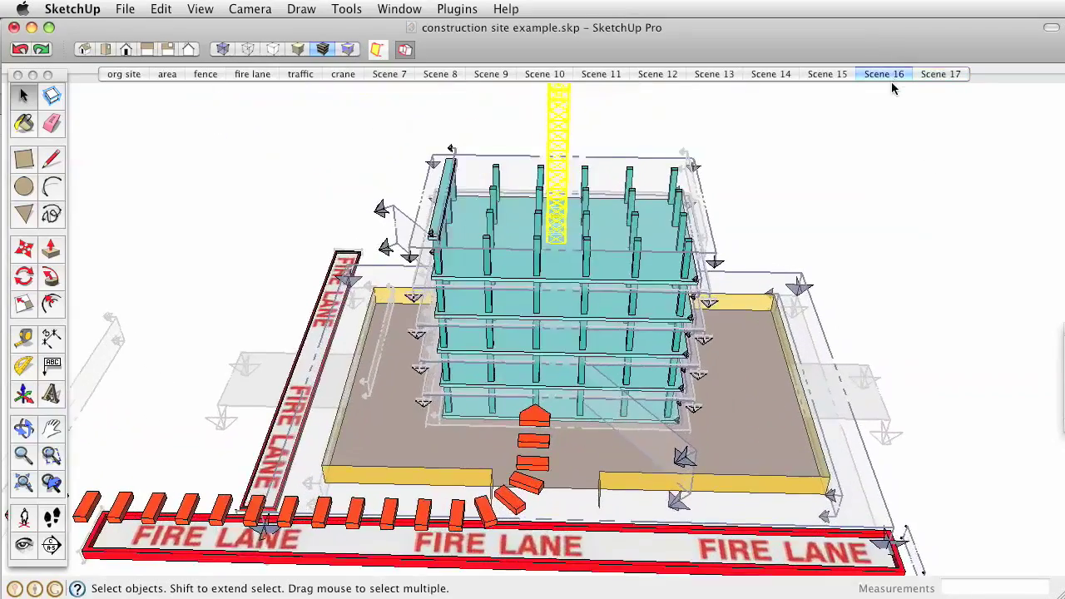
click(824, 73)
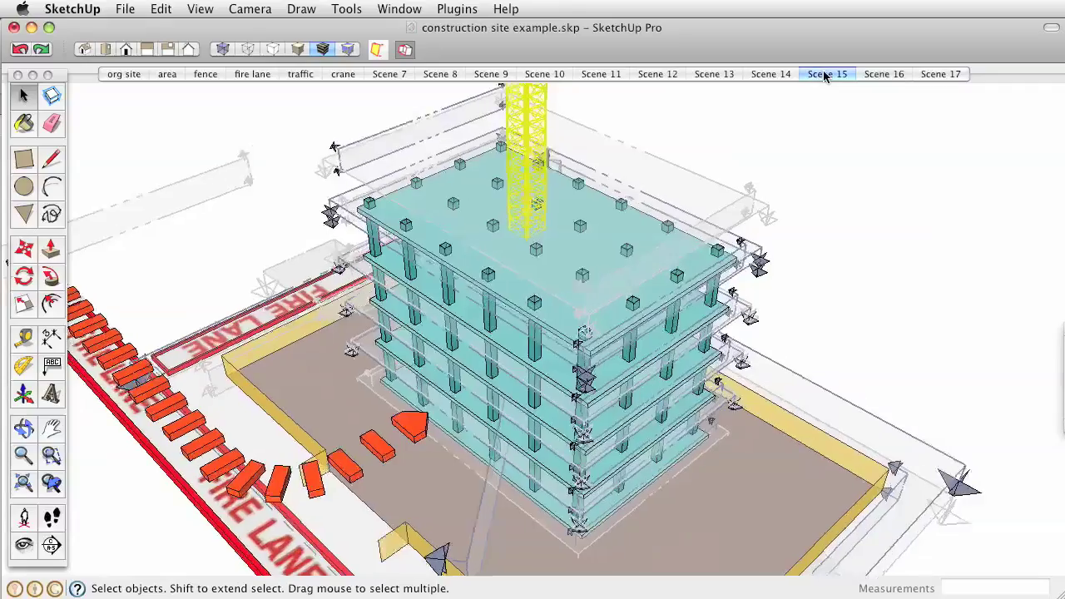
middle_drag(811, 331, 762, 319)
drag(659, 311, 622, 298)
key(space)
right_click(828, 74)
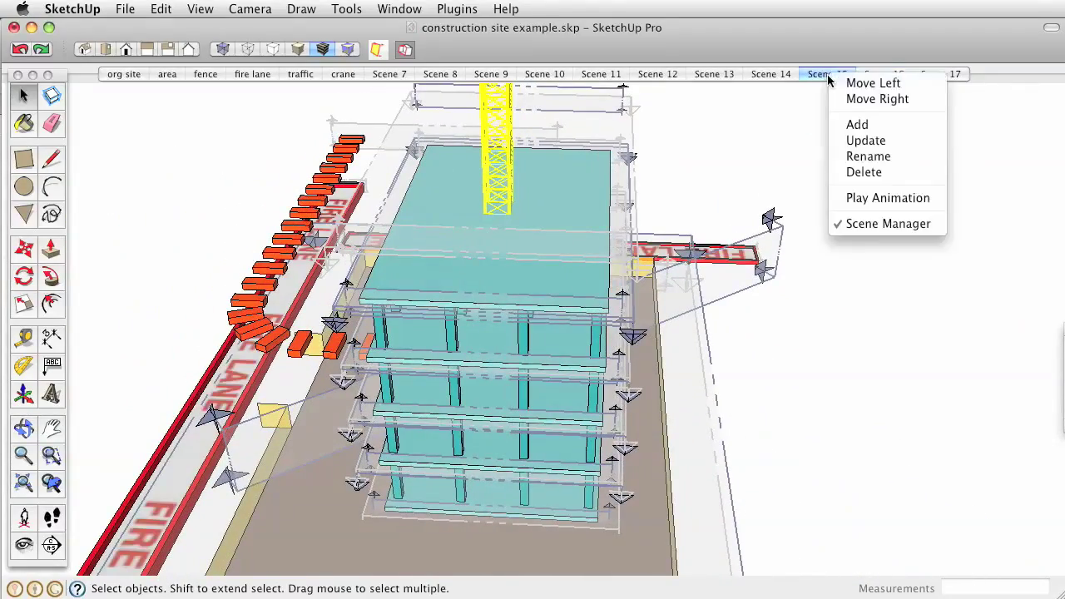
click(862, 141)
click(784, 73)
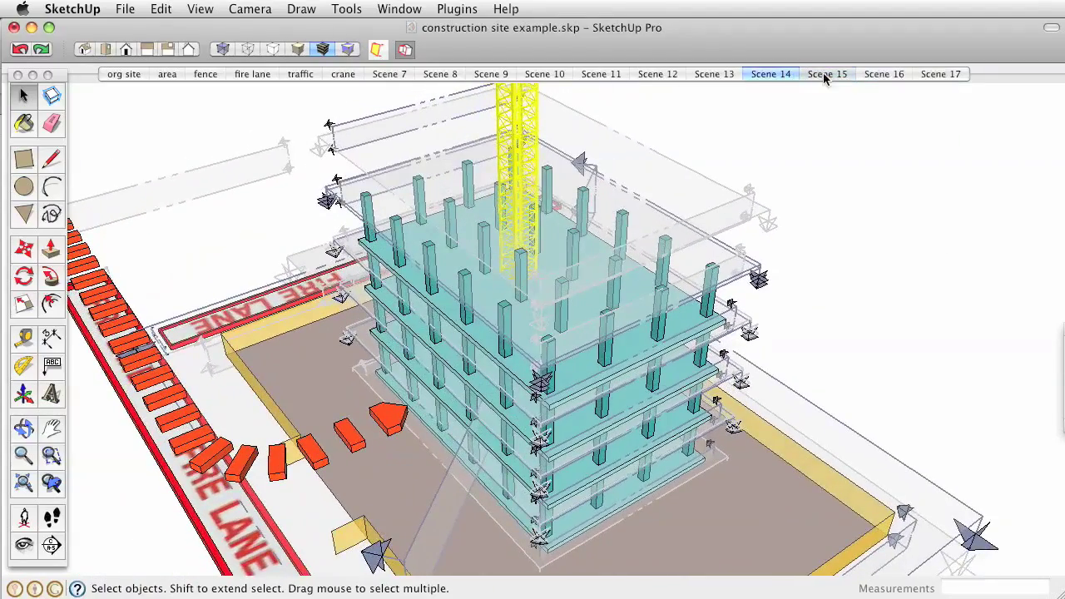
click(823, 73)
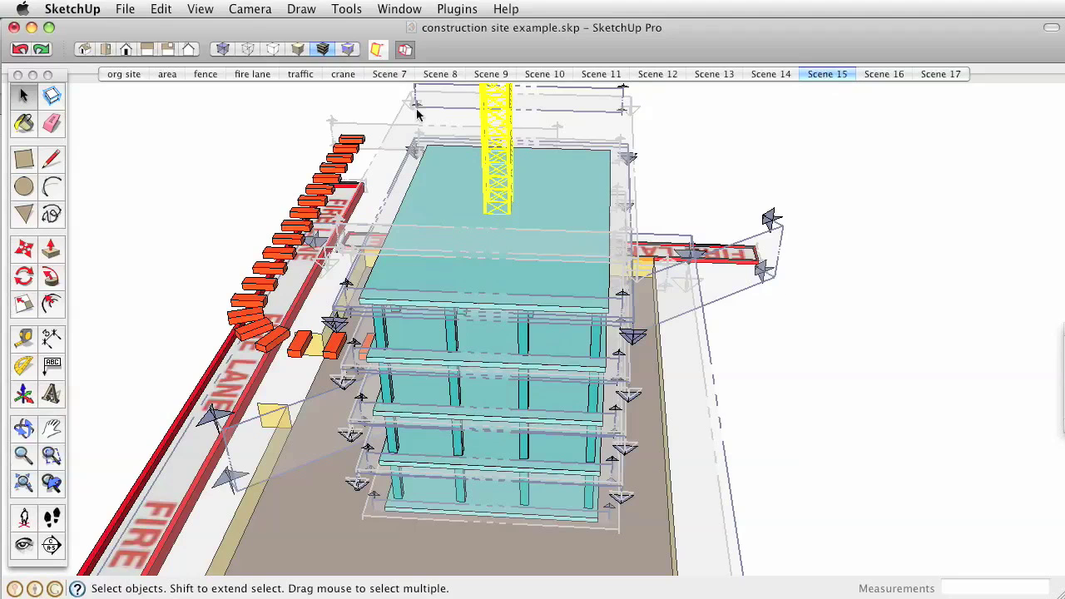
Step: Hide the section planes while keeping the section cuts displayed
click(405, 52)
click(405, 51)
click(389, 52)
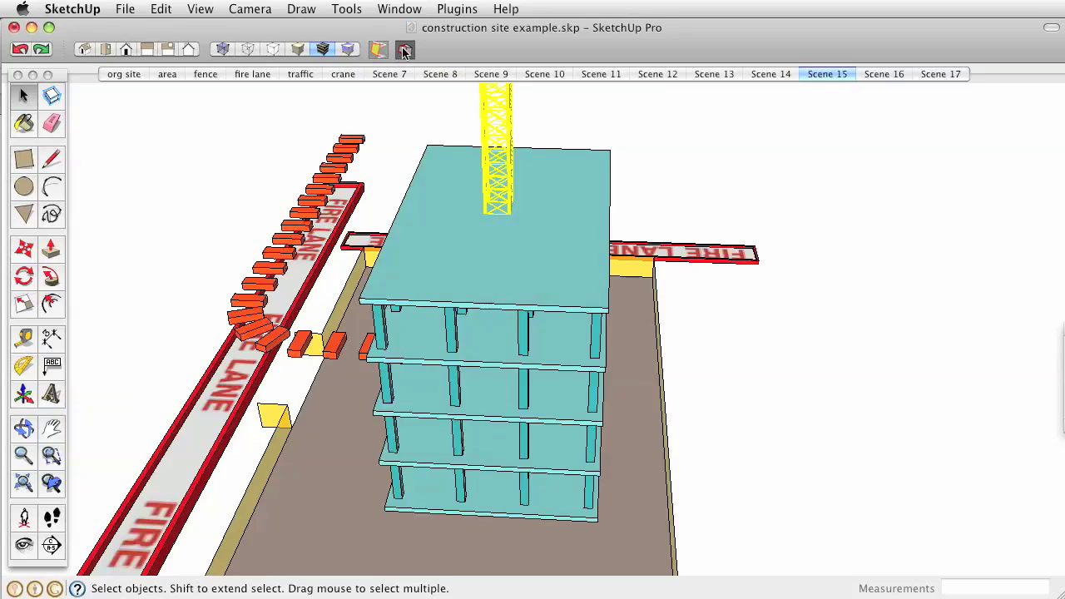
click(405, 52)
click(406, 52)
click(201, 9)
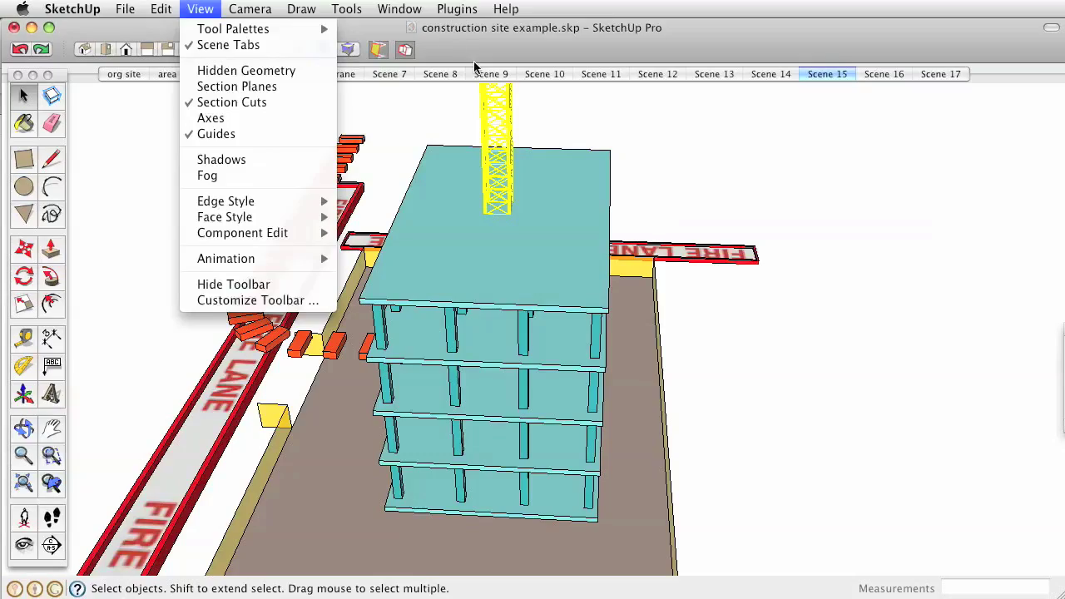
click(453, 46)
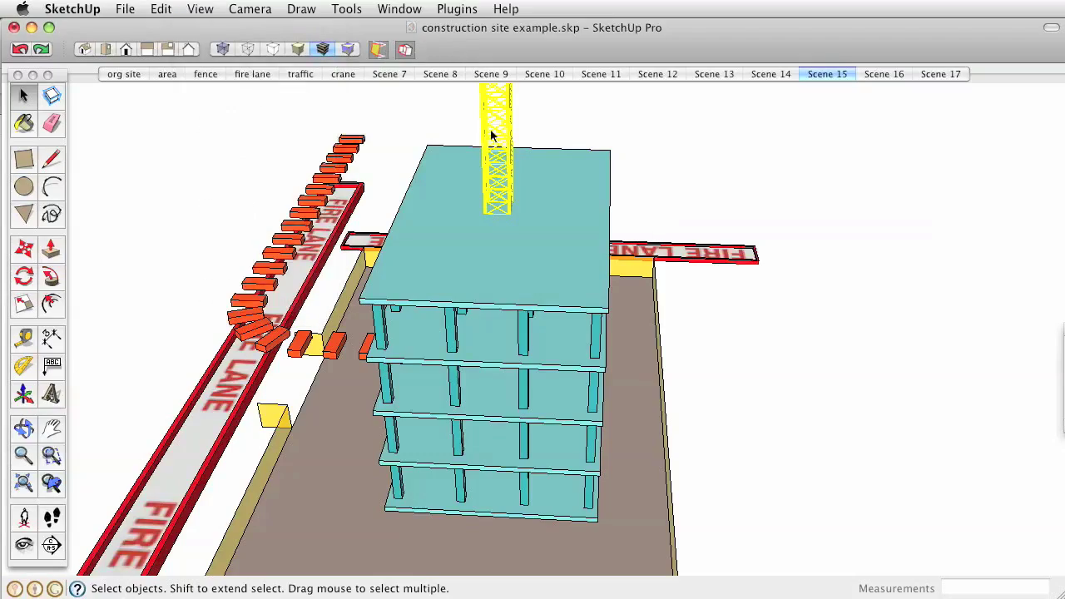
Step: Show Scenes 16 and 17 without section planes, and find the animation export option without running it
click(883, 74)
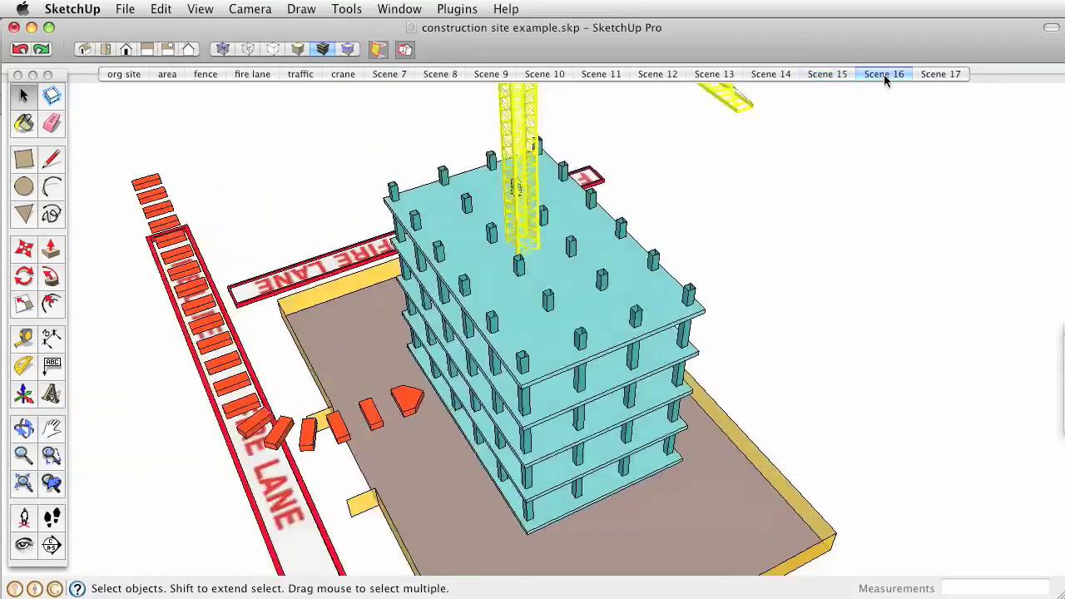
click(932, 74)
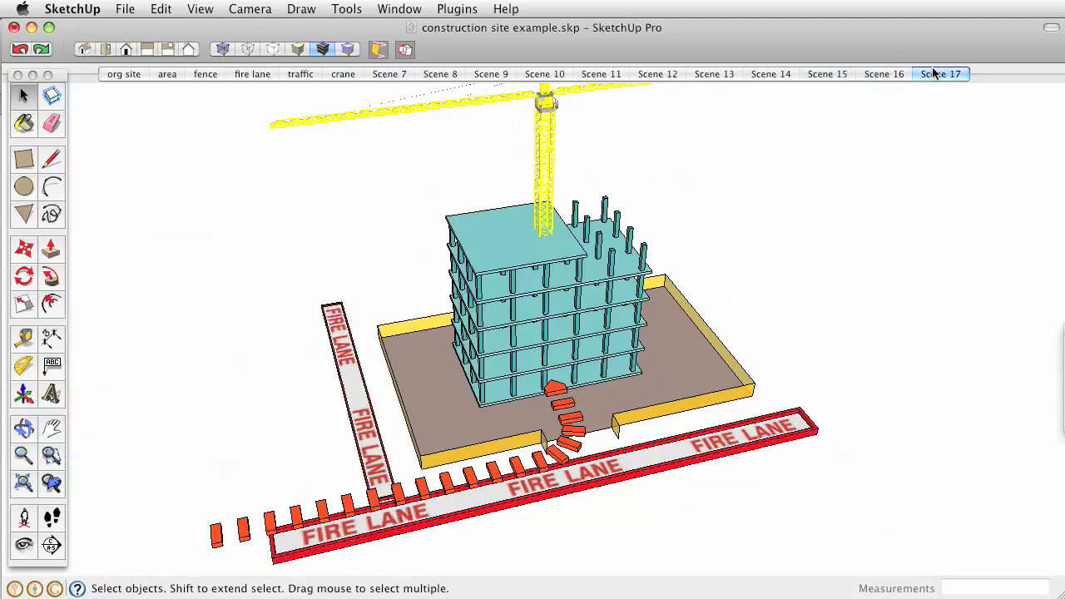
click(124, 9)
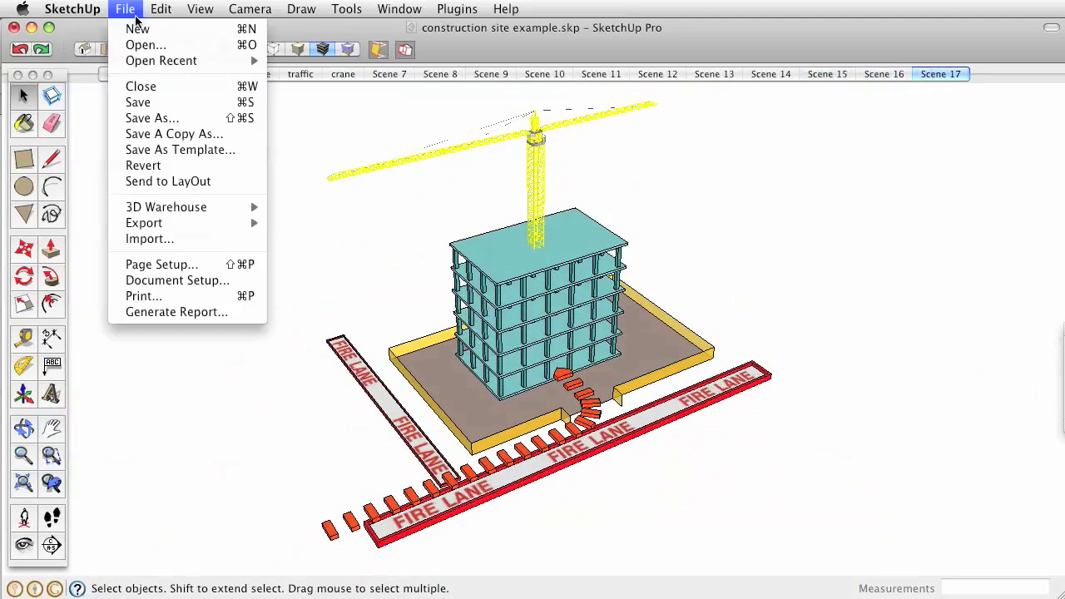
mouse_move(203, 227)
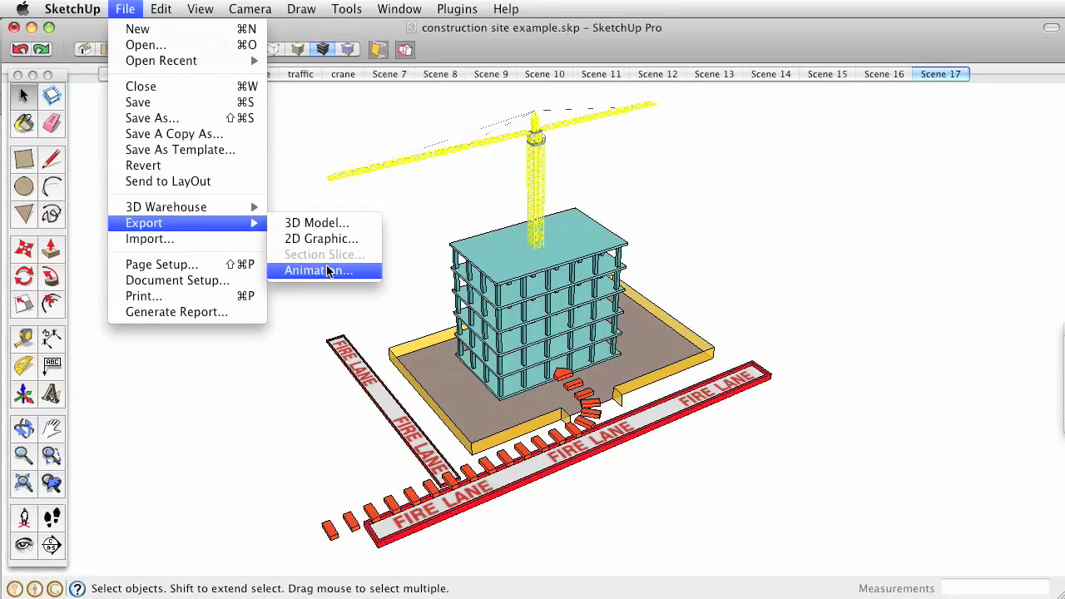
click(298, 150)
Step: Compare the org site scene with Scene 17, return to org site and play the scene animation from there
click(123, 74)
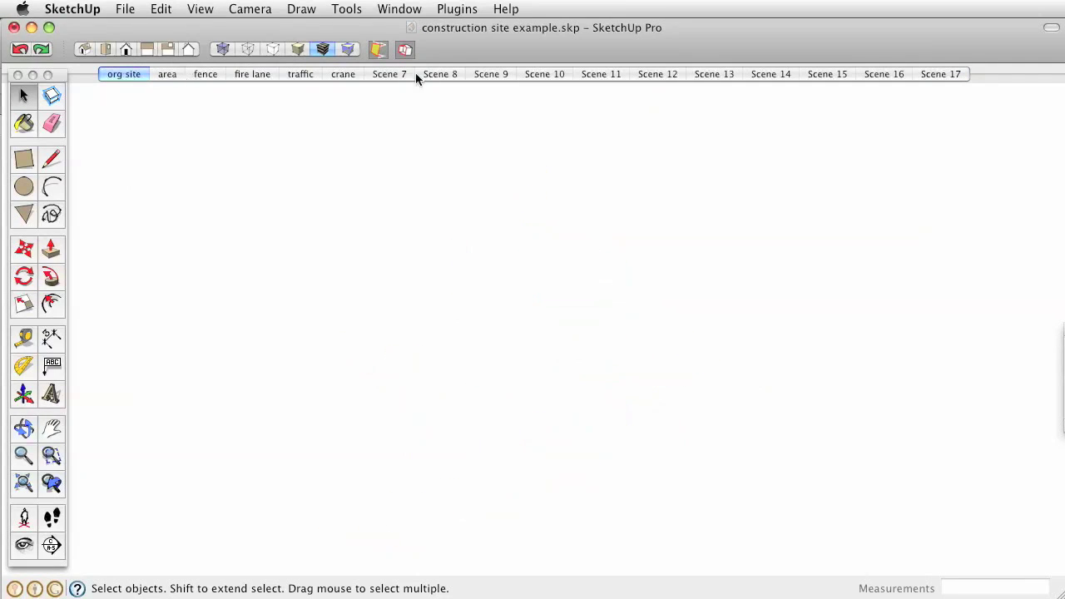
click(952, 73)
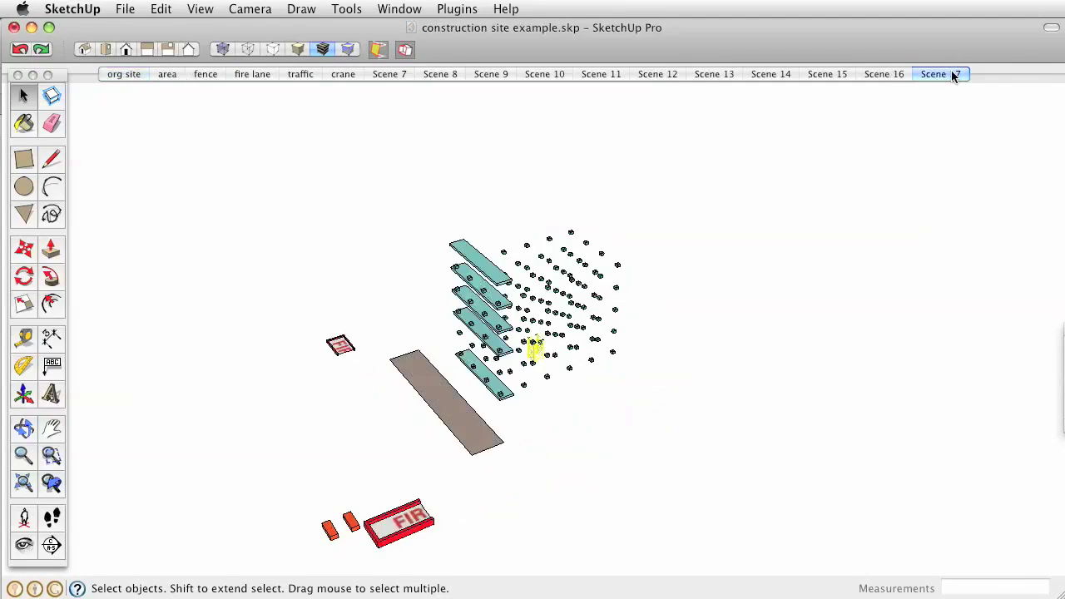
click(138, 78)
right_click(137, 78)
click(183, 197)
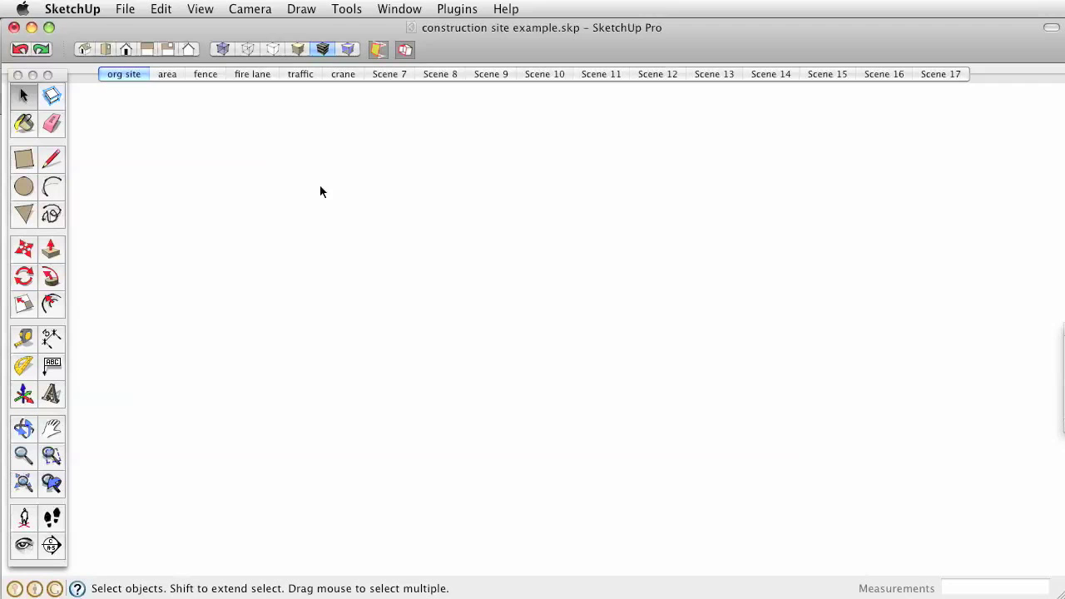
right_click(123, 75)
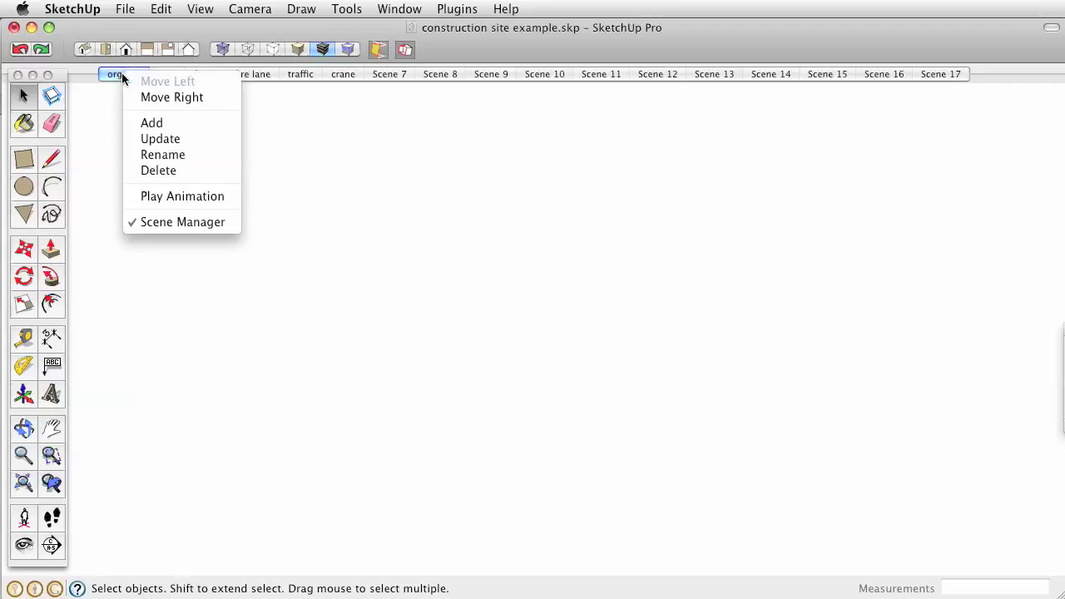
click(172, 198)
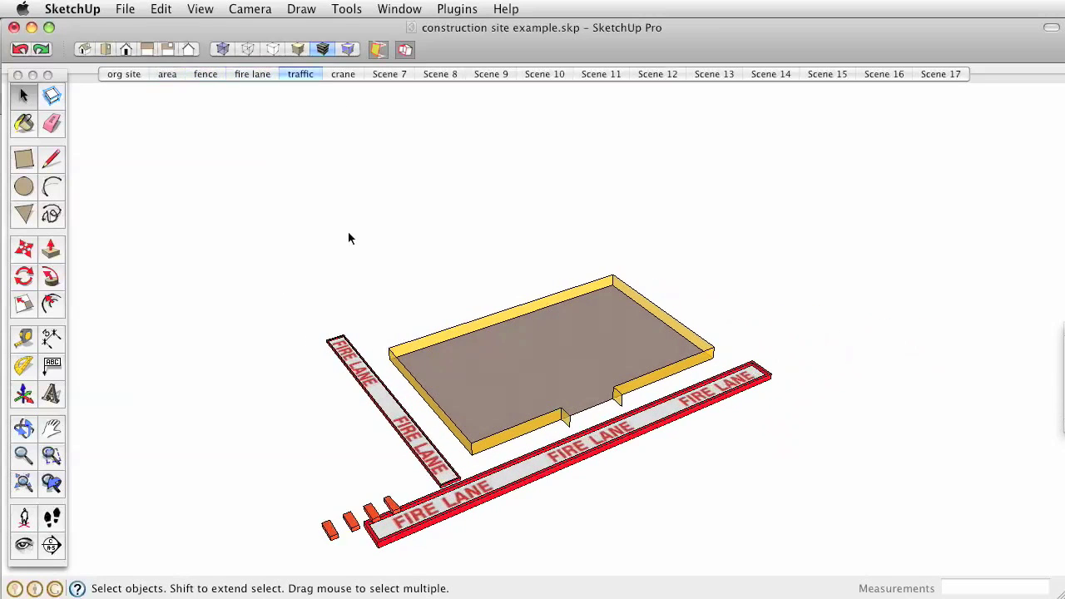
Step: Set the scene transition time to 2 seconds in the model's animation settings and close them
click(348, 10)
mouse_move(410, 10)
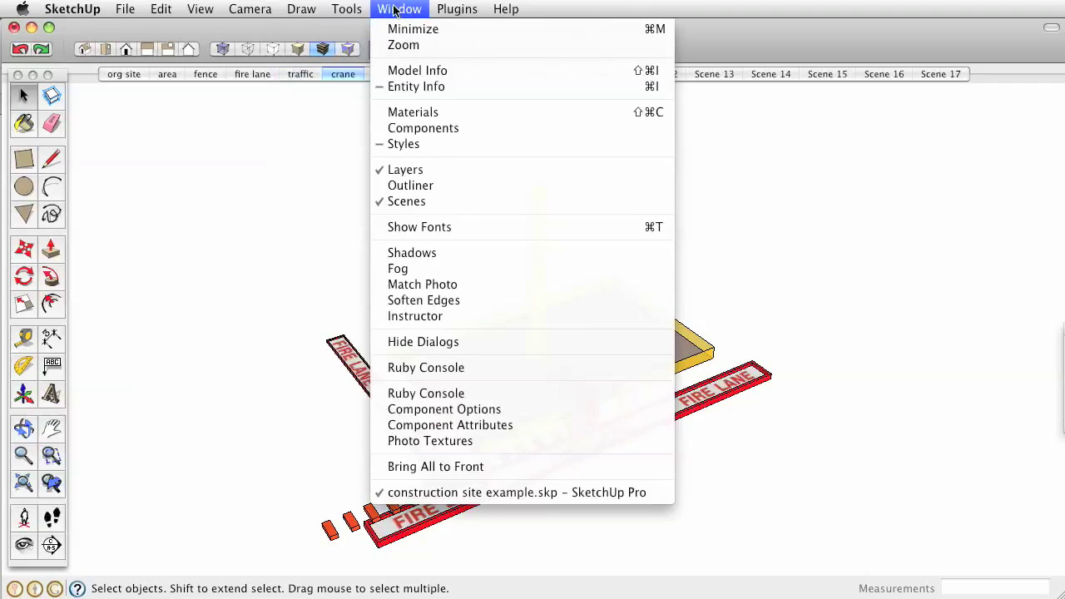
click(417, 71)
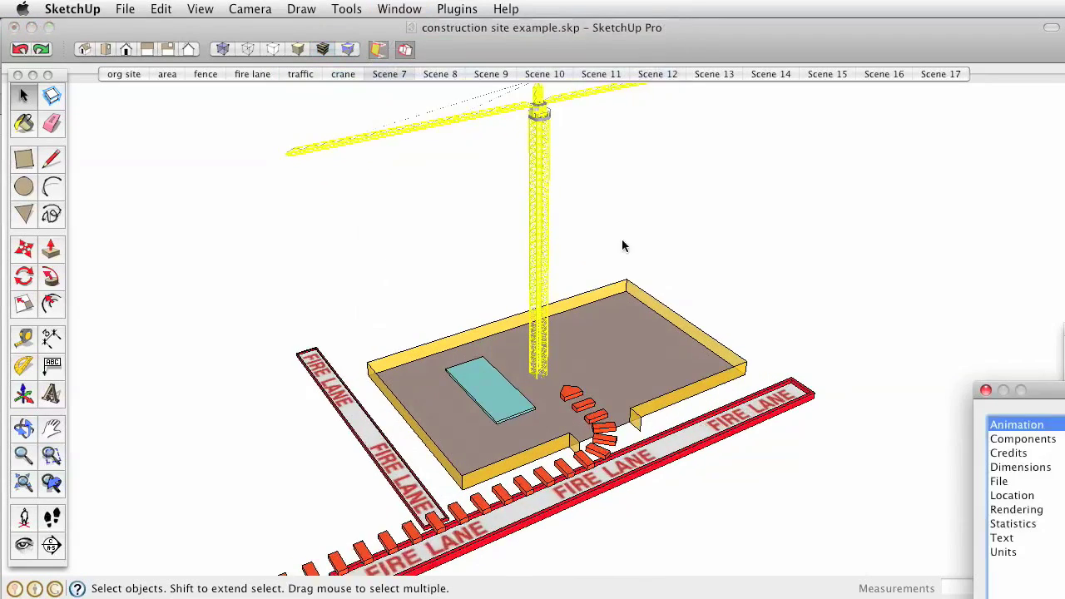
drag(1064, 390, 873, 185)
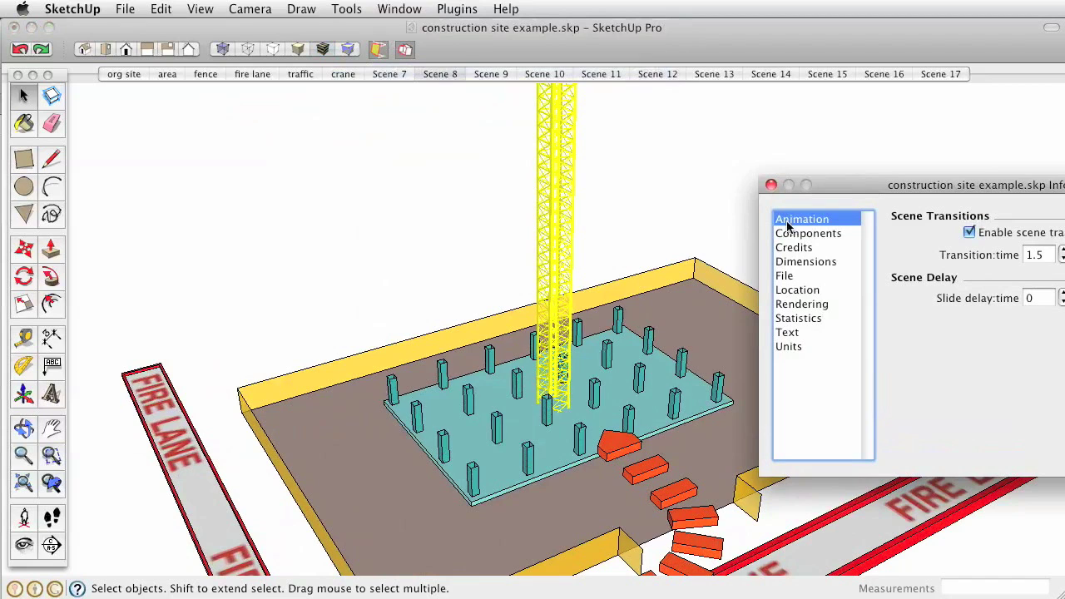
click(1047, 300)
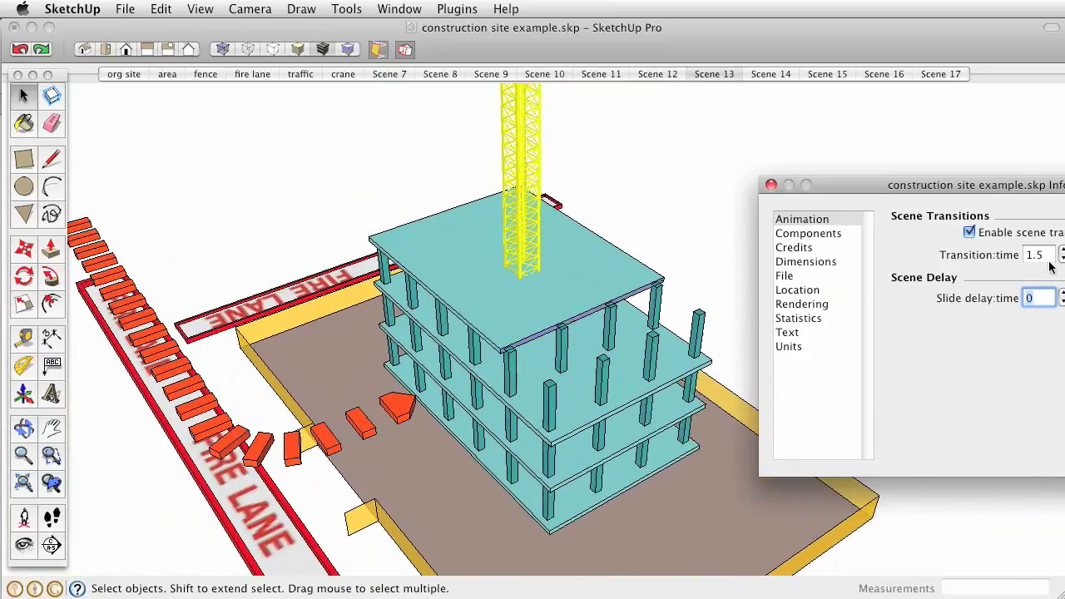
drag(1046, 254, 985, 248)
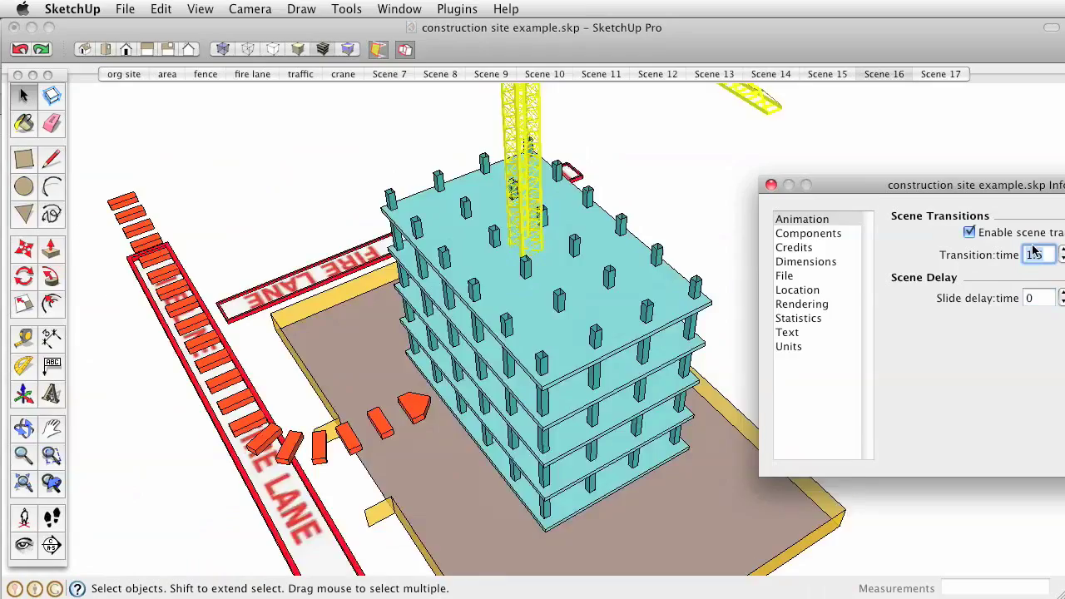
text(2)
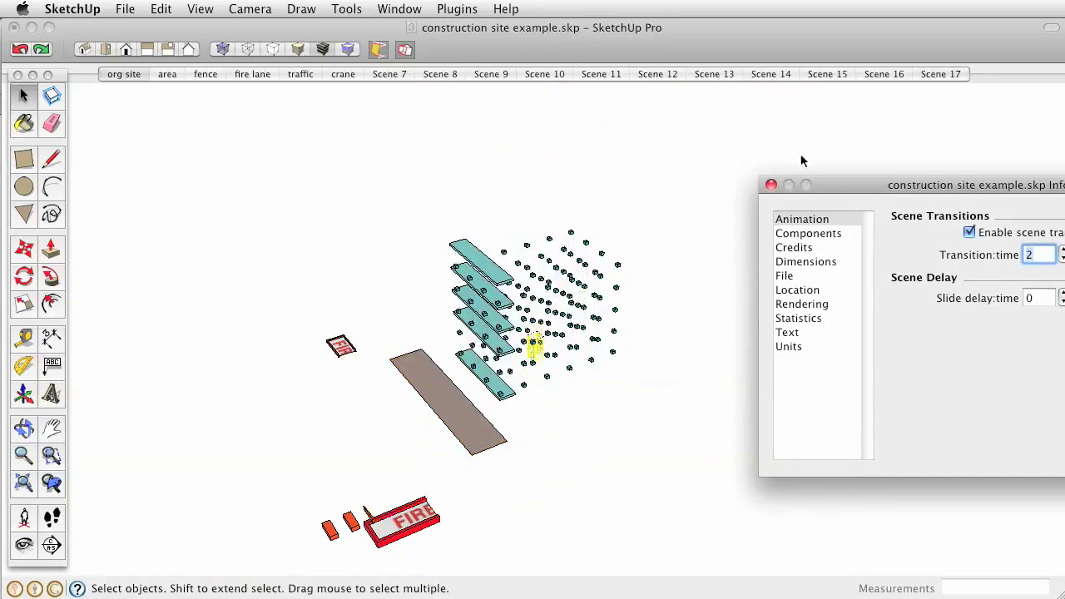
click(772, 184)
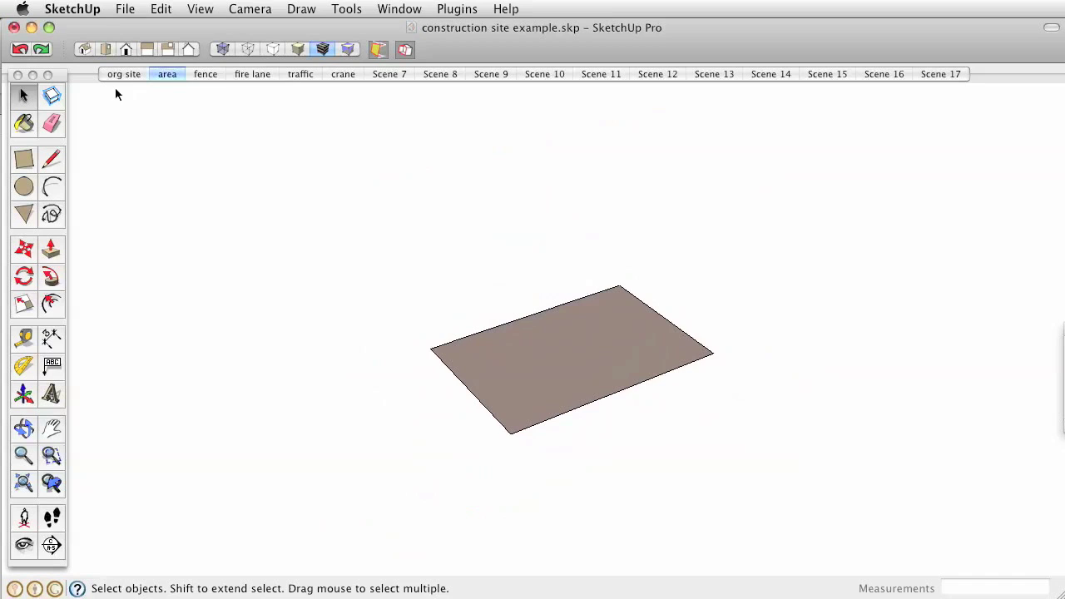